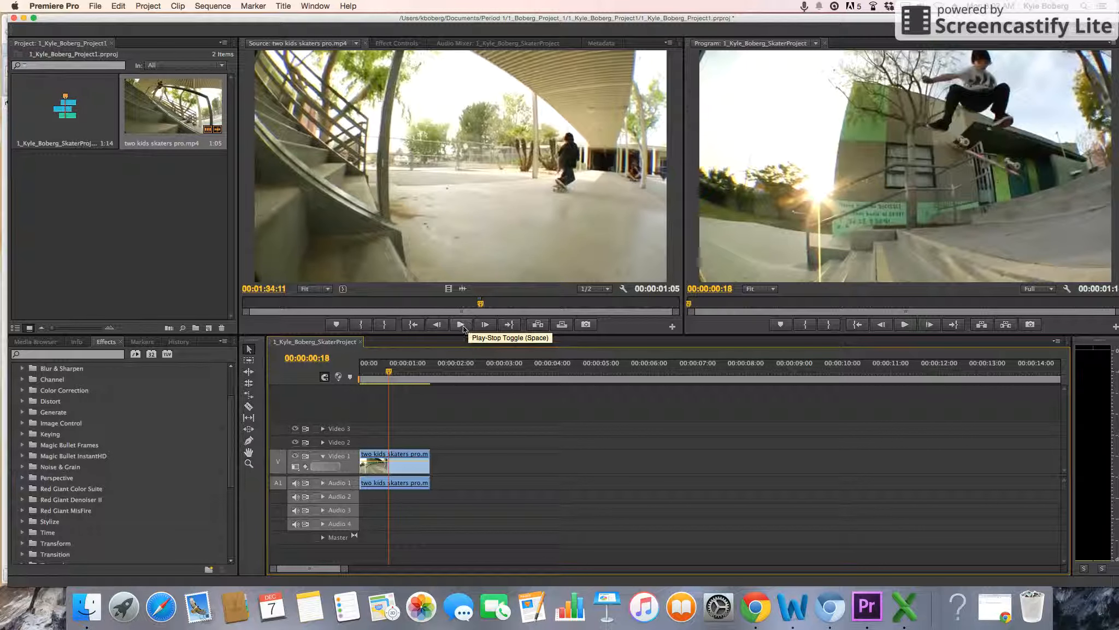
- Advance the source clip a couple of frames to 00:01:34:13 and move the sequence playhead to 00:00:00:16
click(484, 326)
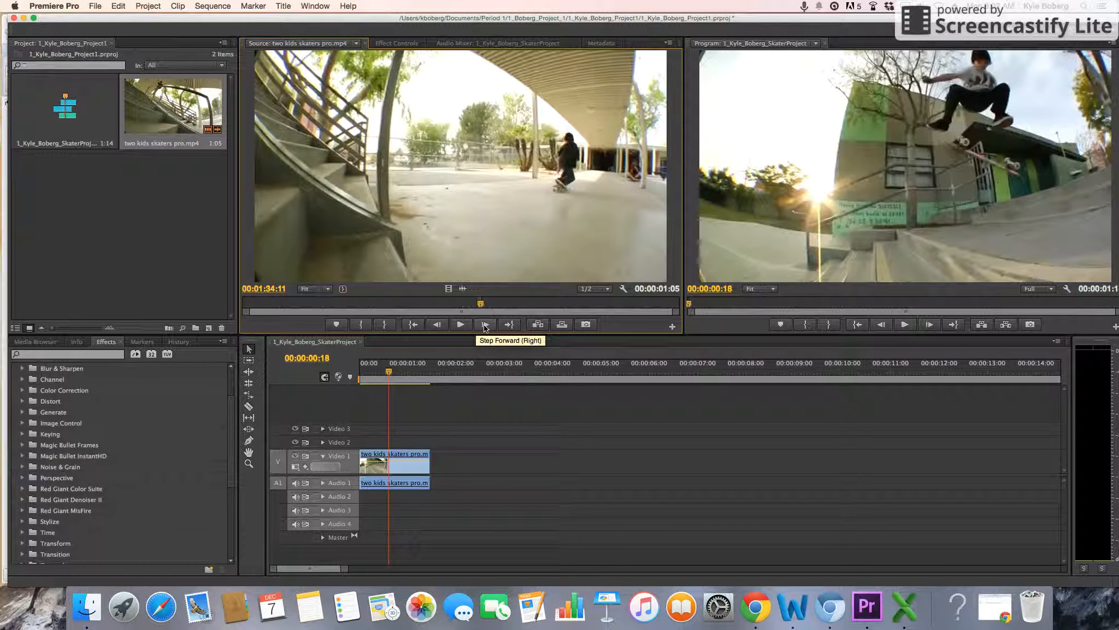
double_click(484, 327)
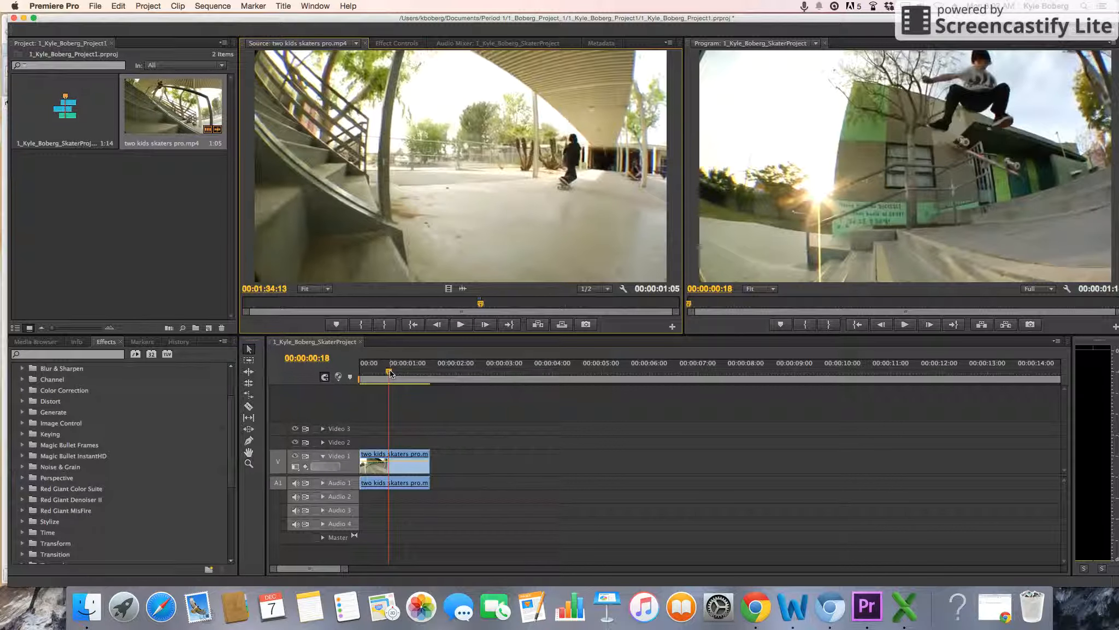
drag(390, 369, 386, 371)
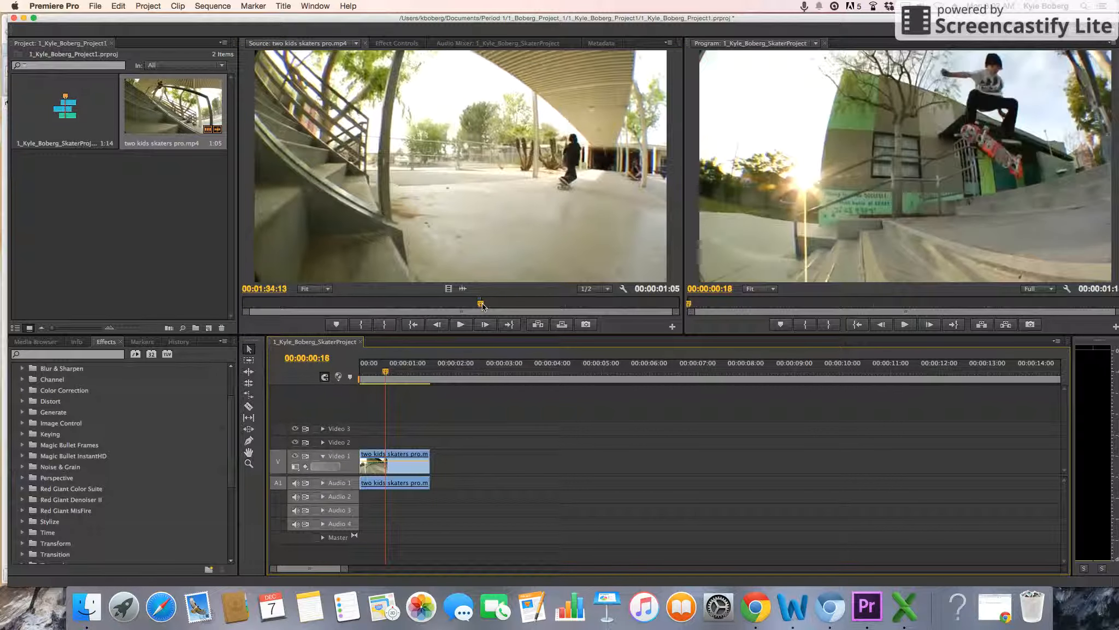
- Mark a new shot in the source clip with an in point at 00:01:38:13 and an out point at 00:01:40:16
drag(483, 307, 489, 306)
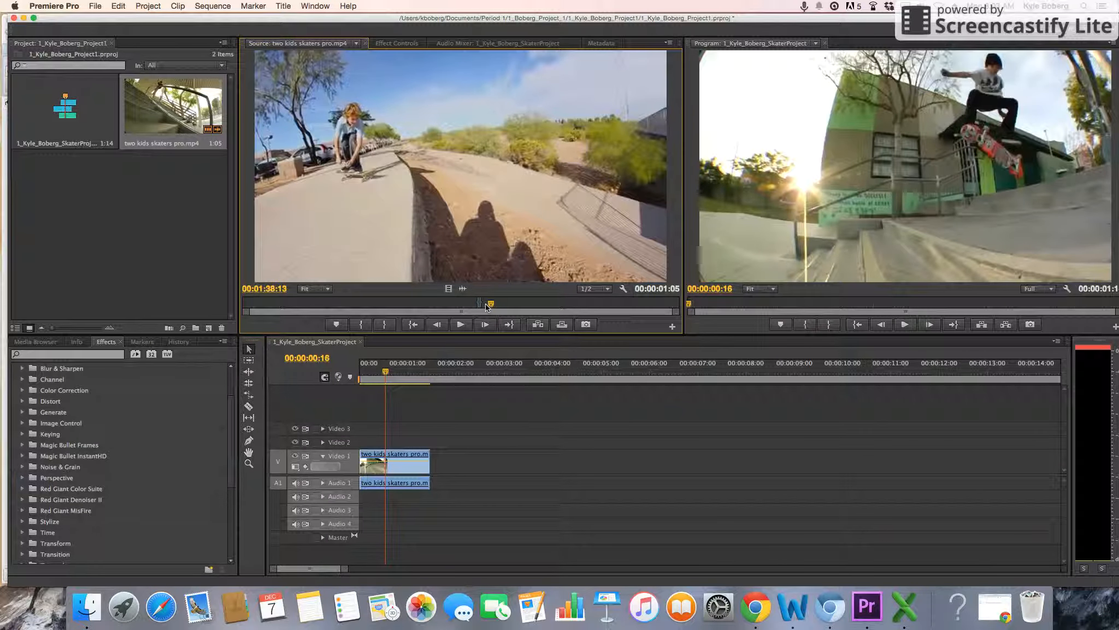
key(i)
key(space)
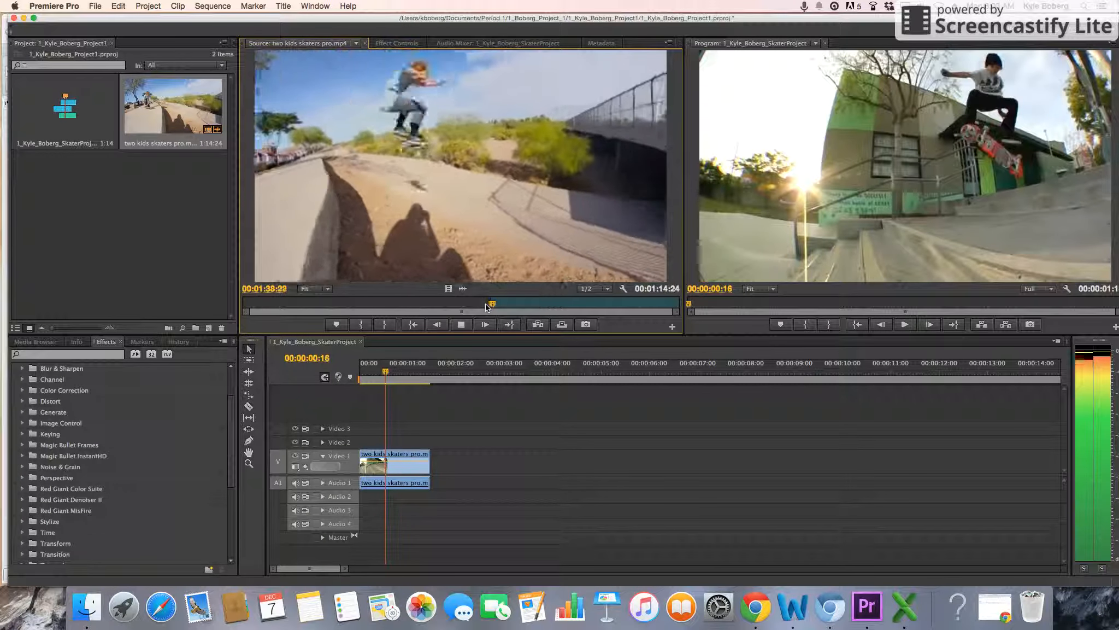
key(space)
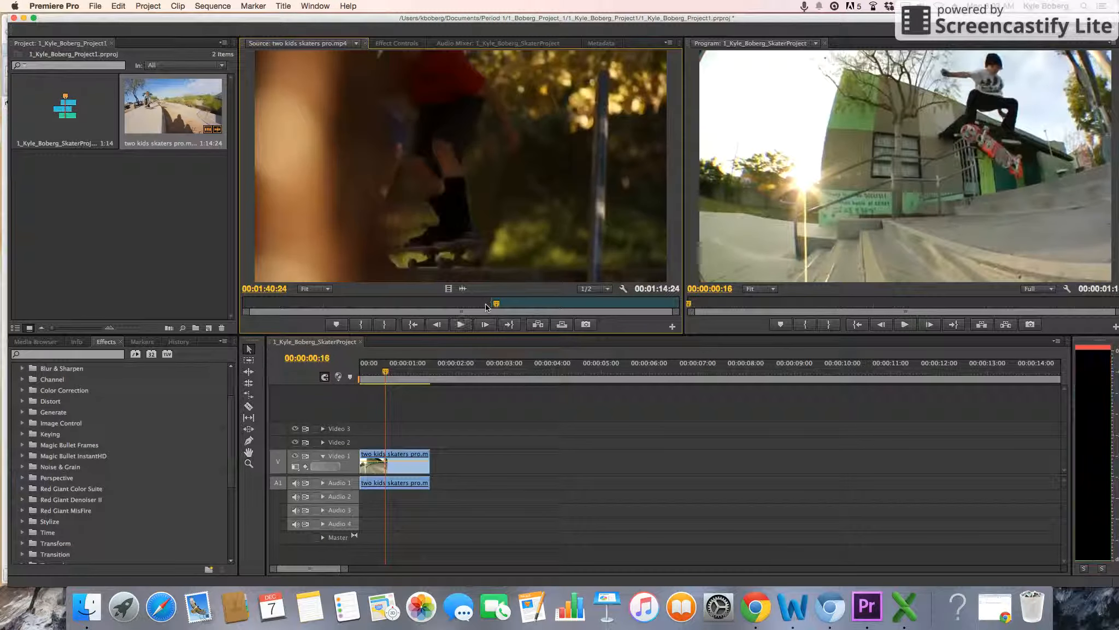
key(j)
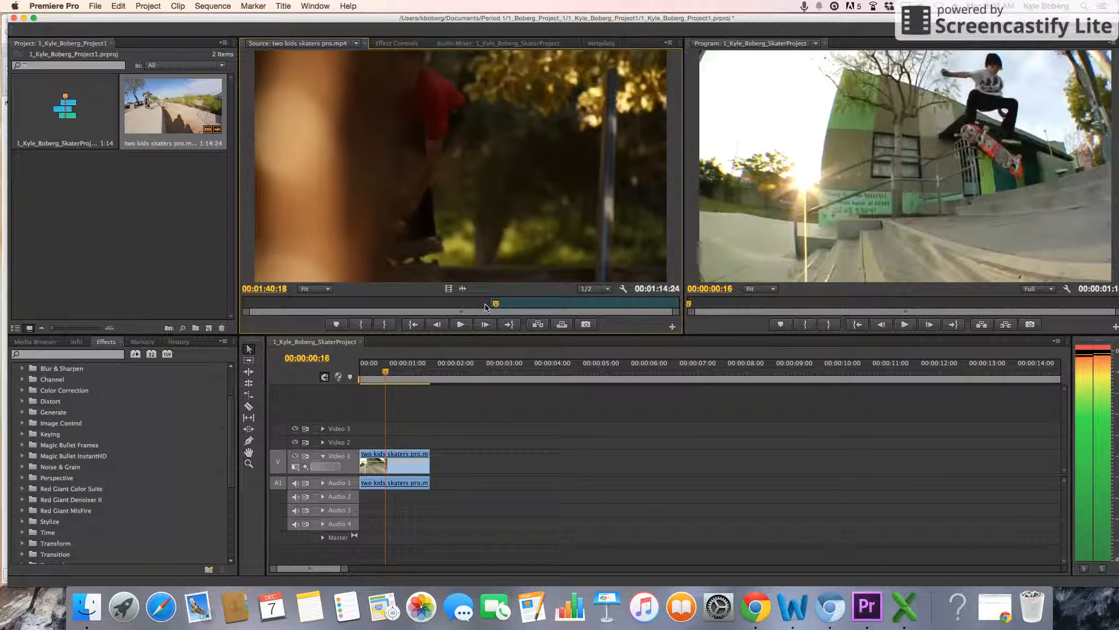
key(k)
key(o)
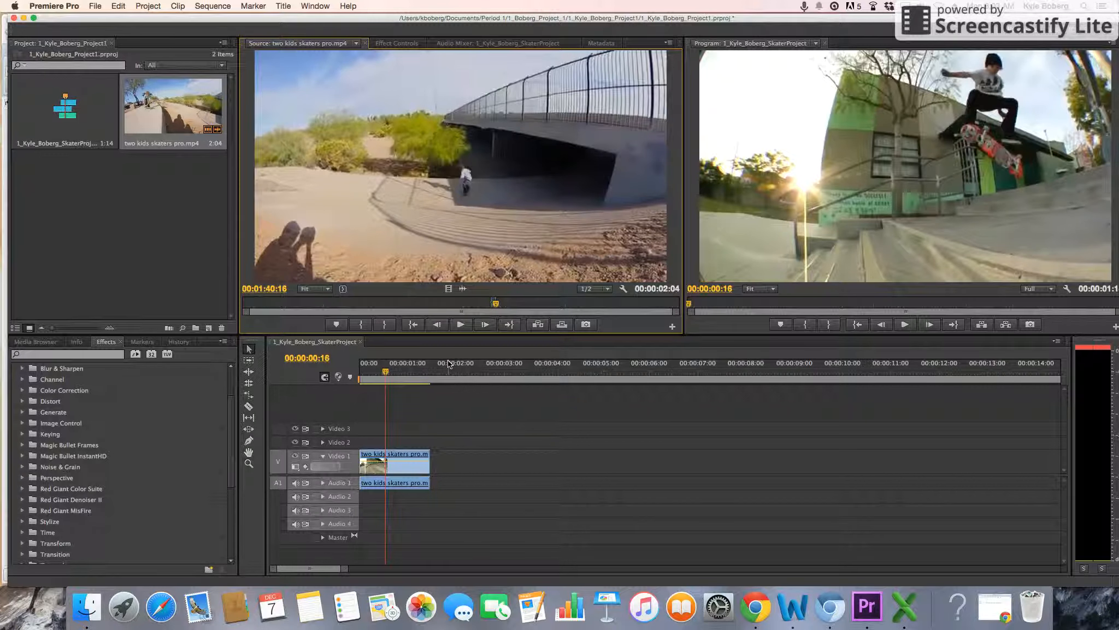
- Place the sequence playhead at 00:00:01:22 and overwrite the marked source shot into the timeline there
click(436, 373)
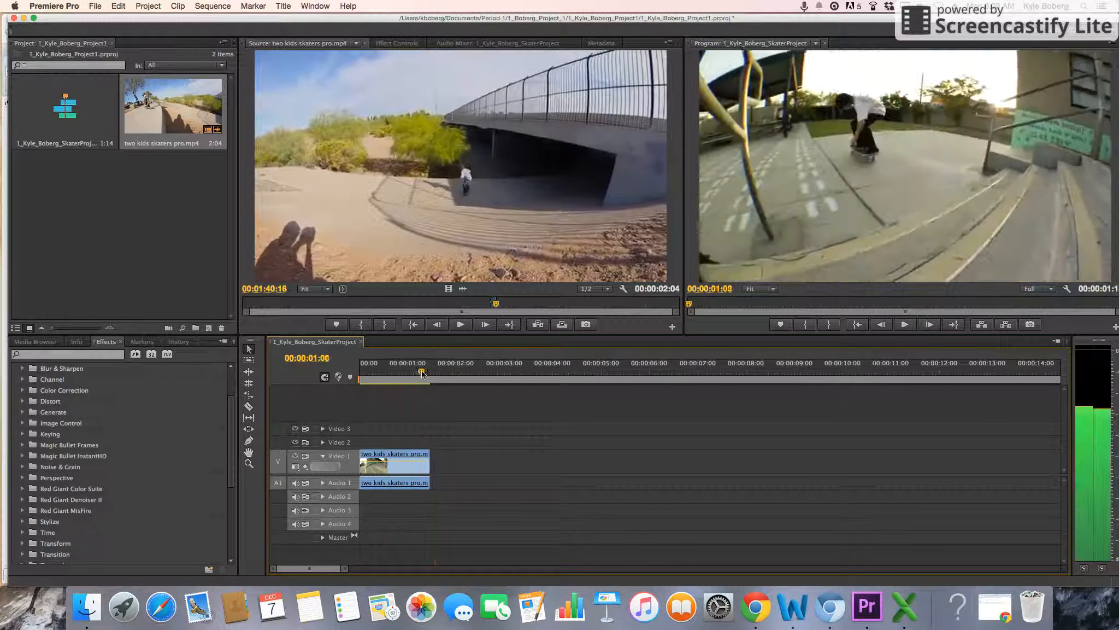
click(443, 374)
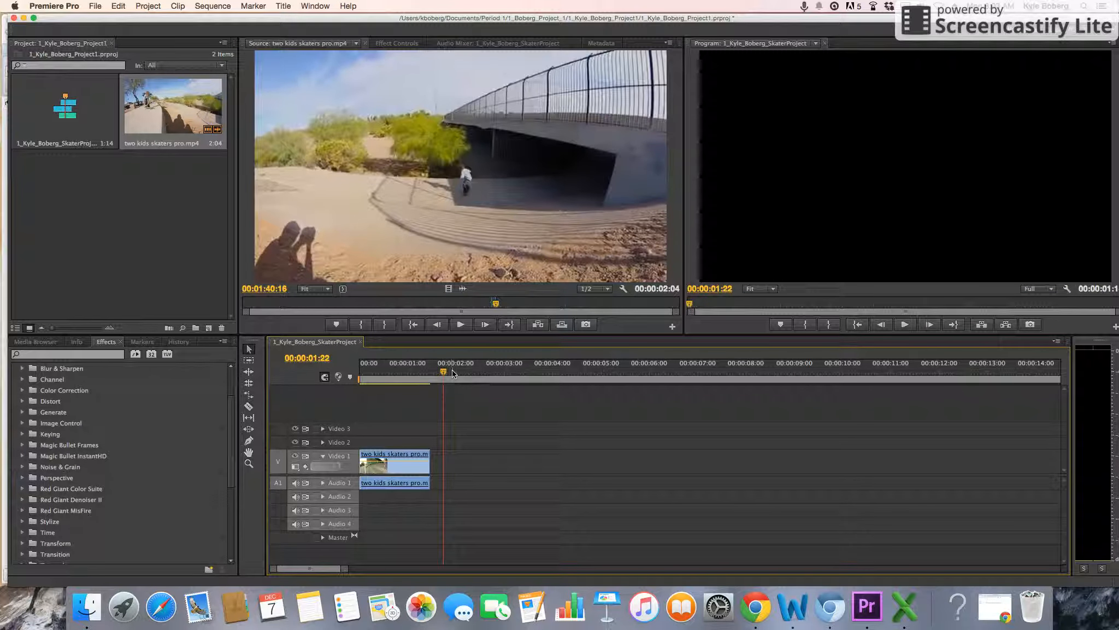
key(period)
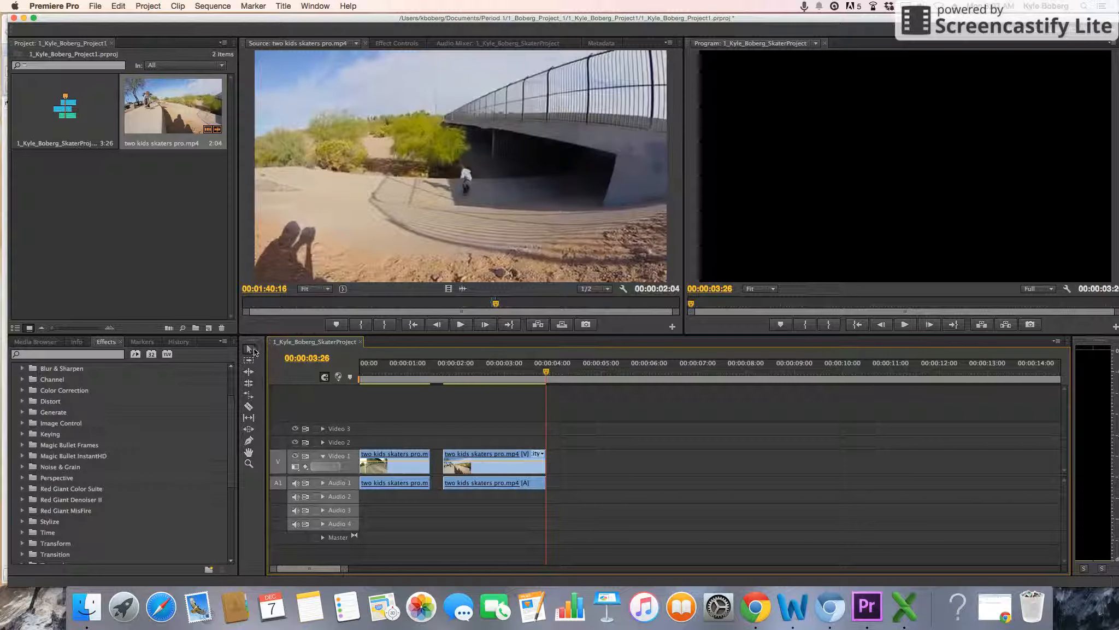
- Slide the second clip, video with its linked audio, farther away from the first clip on the timeline
click(484, 456)
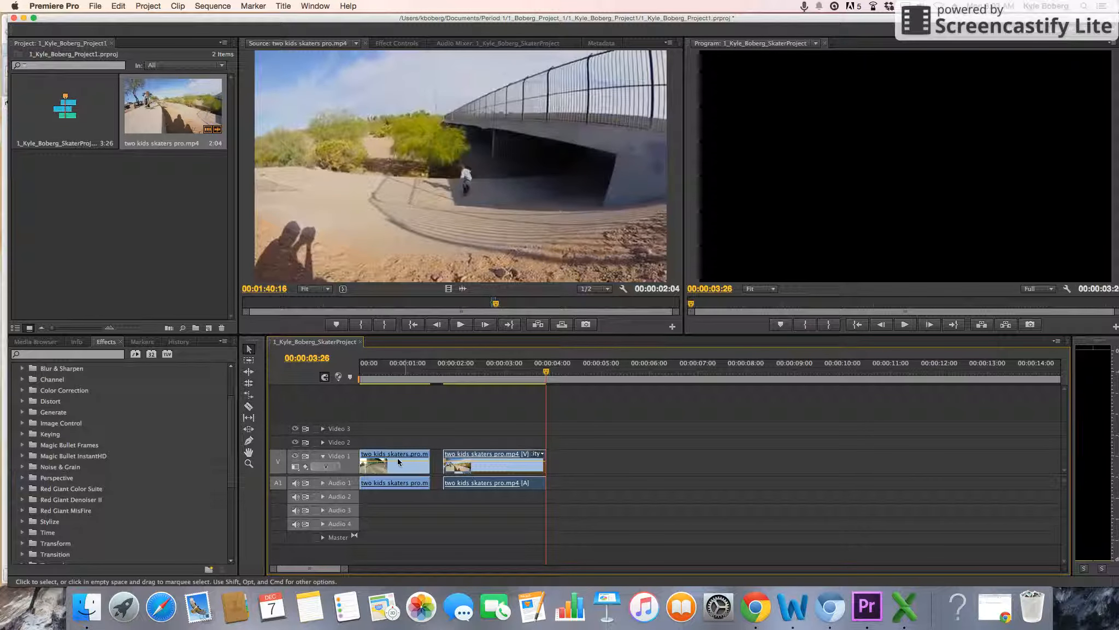
click(397, 457)
click(475, 454)
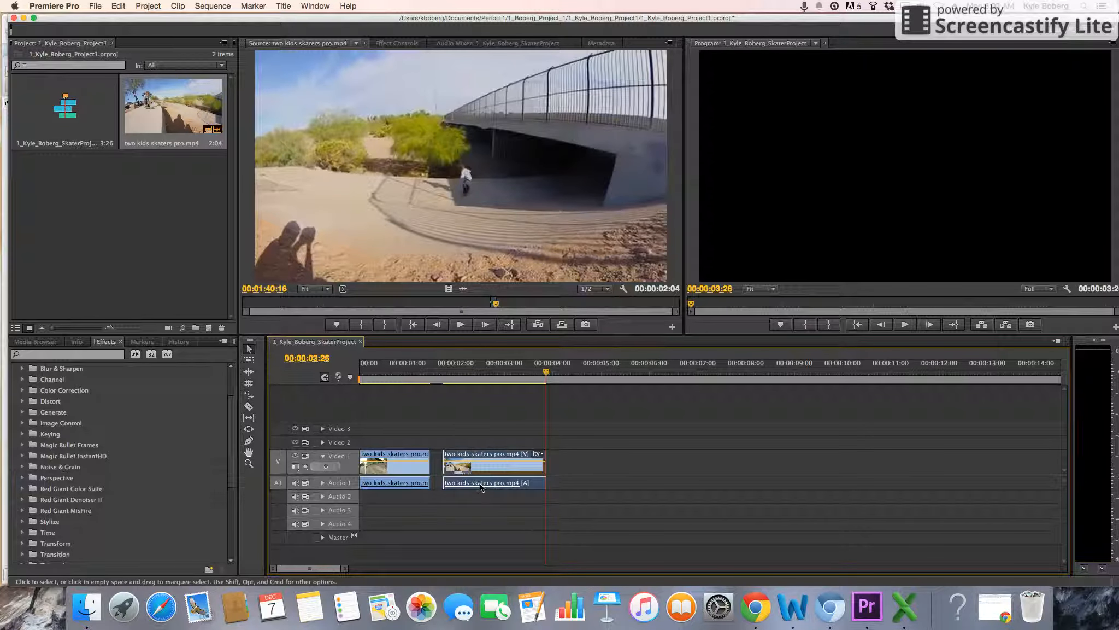
drag(464, 456, 545, 460)
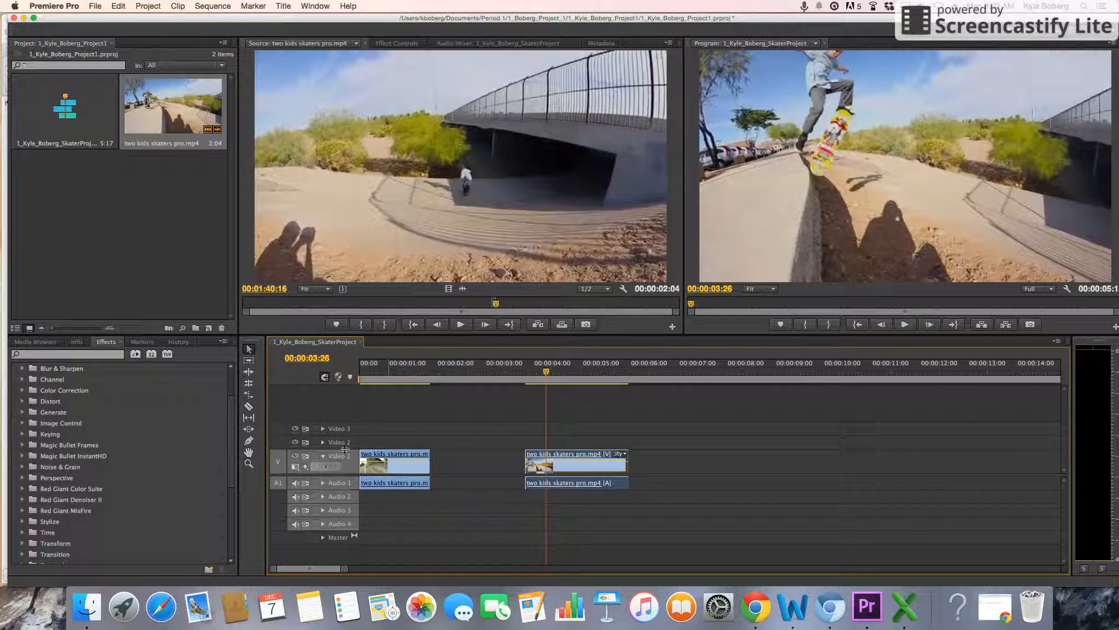
- Move the second clip's video to Video 2 and its audio to Audio 2, and overlap it with the end of the first clip
mouse_move(547, 459)
mouse_down()
mouse_move(554, 446)
mouse_move(544, 448)
mouse_up()
drag(543, 488, 544, 496)
drag(562, 447, 437, 447)
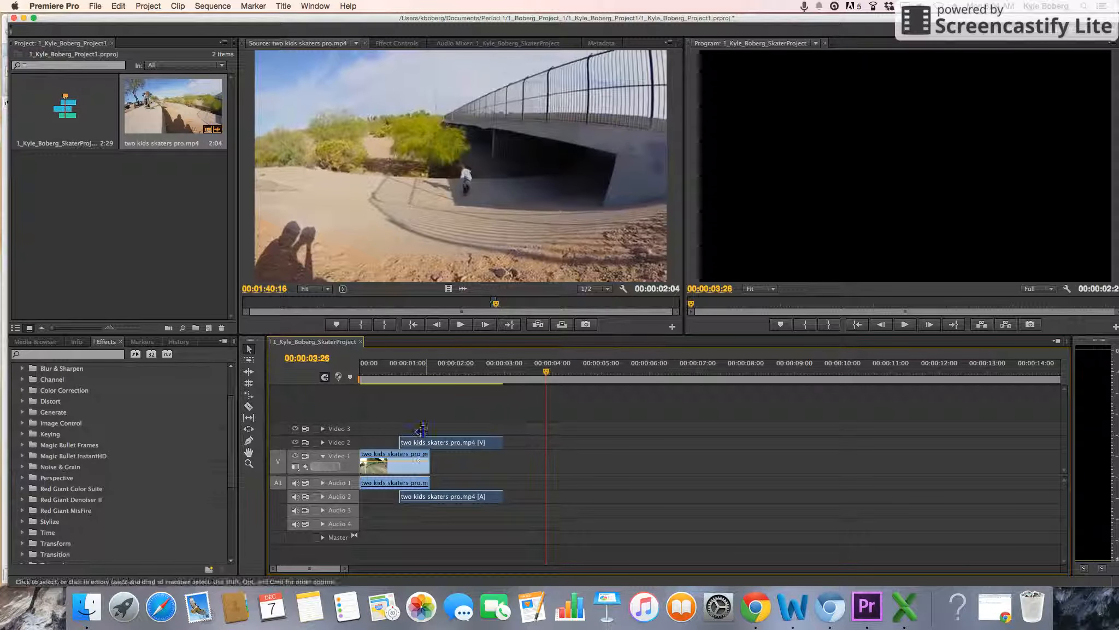
- Play and scrub the sequence through the area where the two clips overlap
drag(407, 369, 370, 379)
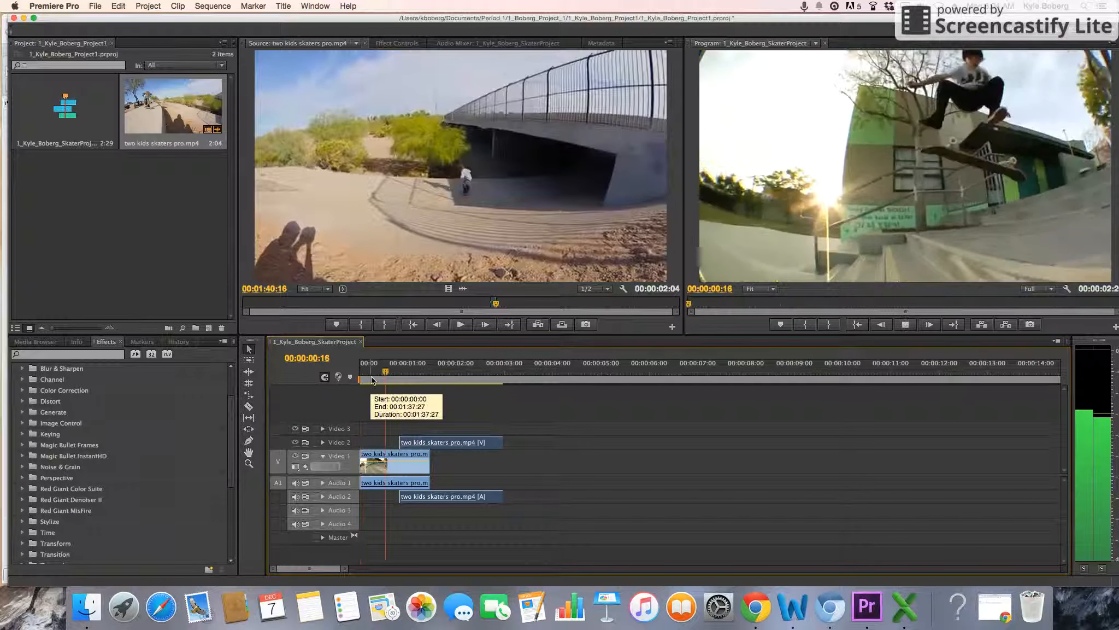
key(space)
drag(461, 374, 395, 372)
click(399, 372)
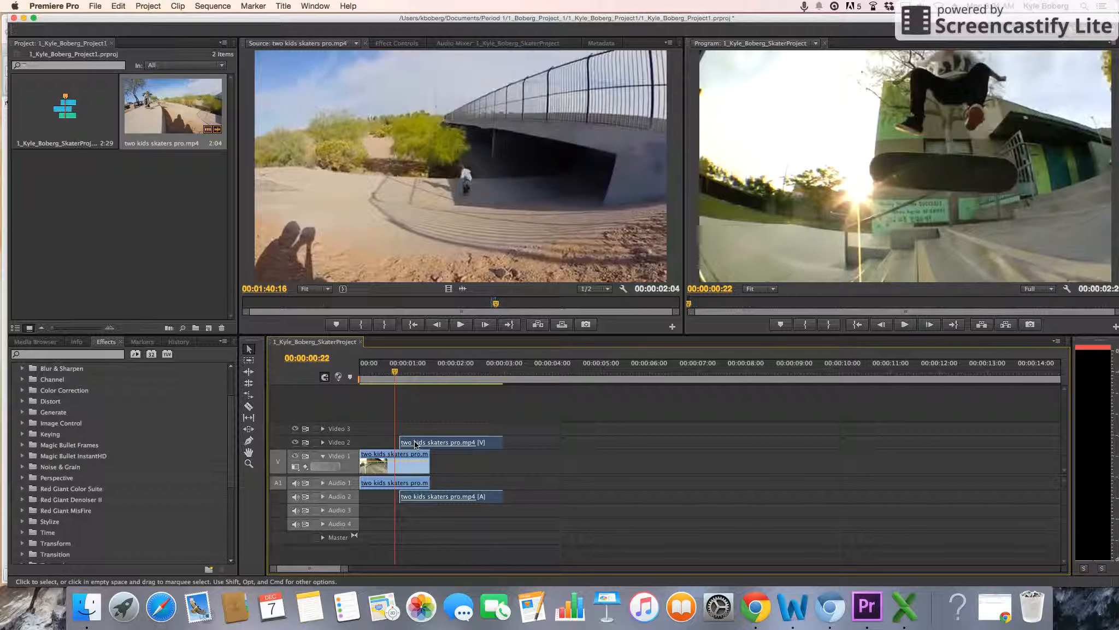
- Return the second clip to Video 1 and Audio 1 and snap it against the end of the first clip
drag(424, 445, 479, 459)
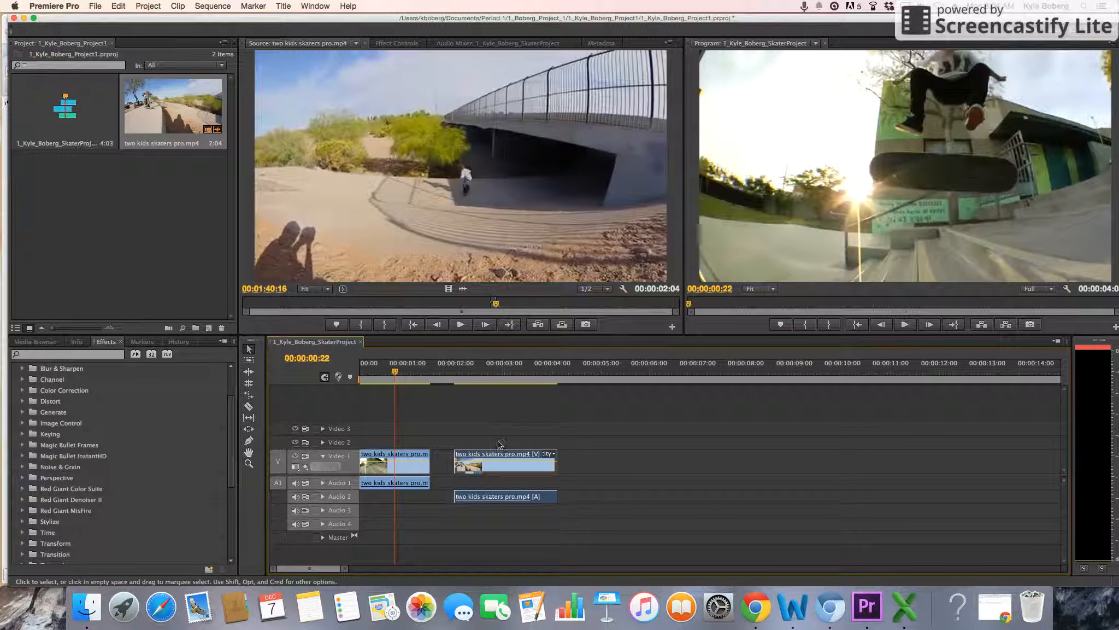
drag(496, 500, 496, 488)
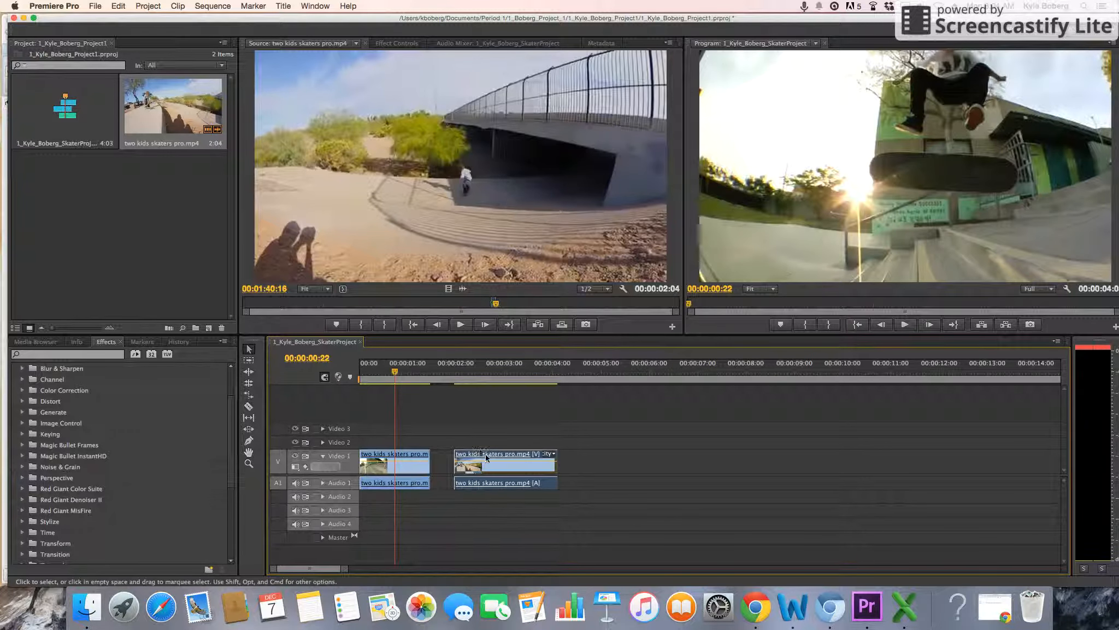
drag(487, 455, 456, 461)
key(space)
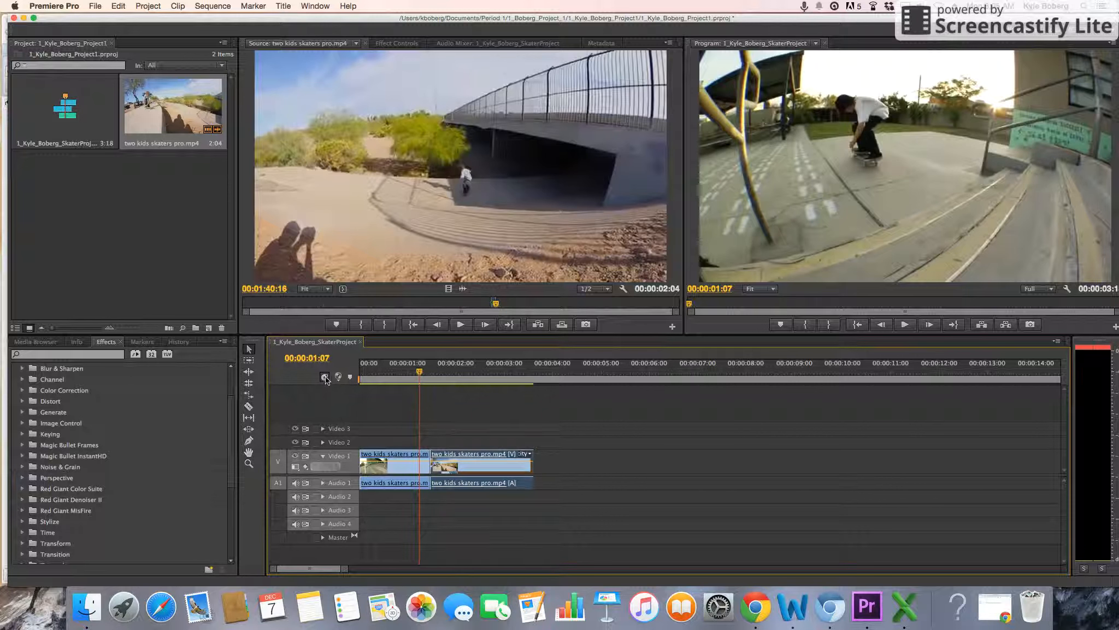
- Turn off timeline snapping and slide the second clip slightly away from the first, leaving a small gap
drag(452, 460, 471, 464)
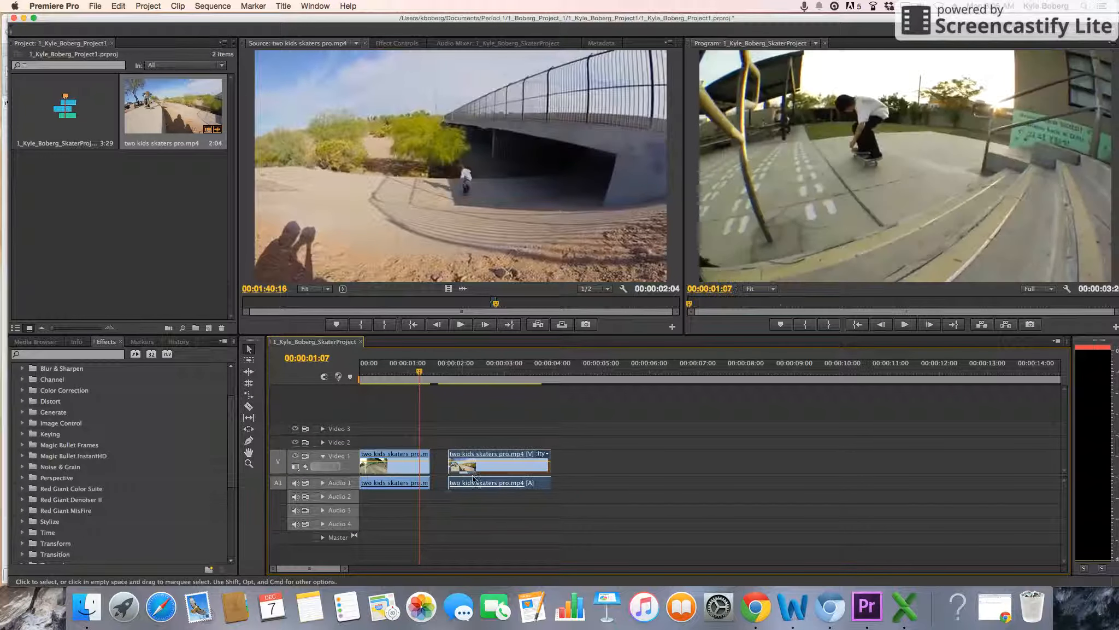
- Use the Zoom tool to examine the gap between the two clips up close, and zoom the timeline back out
click(250, 465)
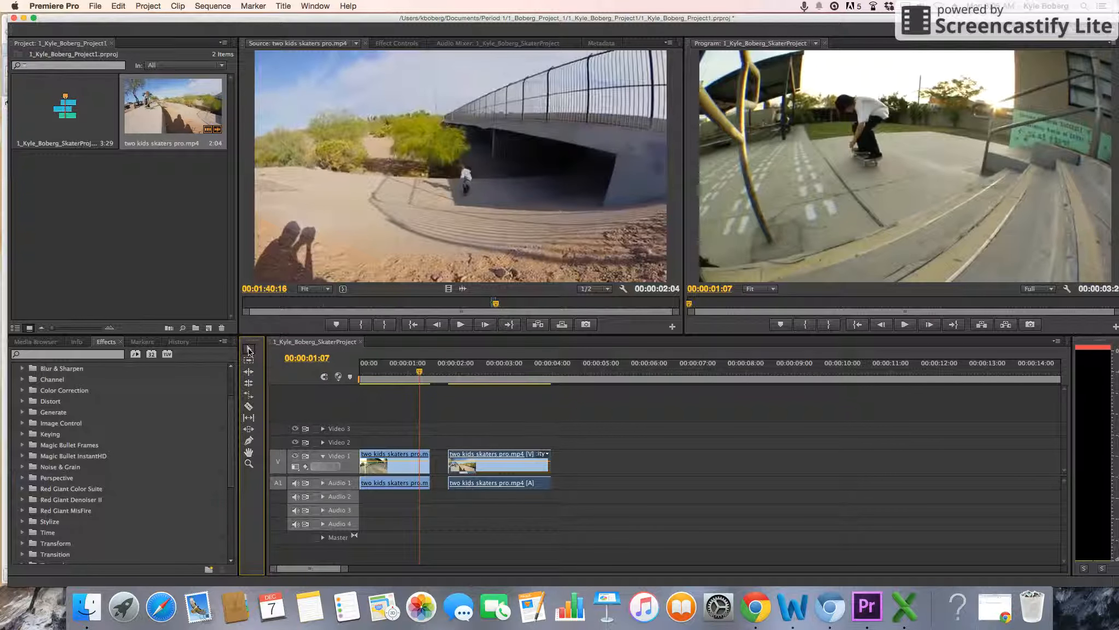
click(249, 464)
click(255, 464)
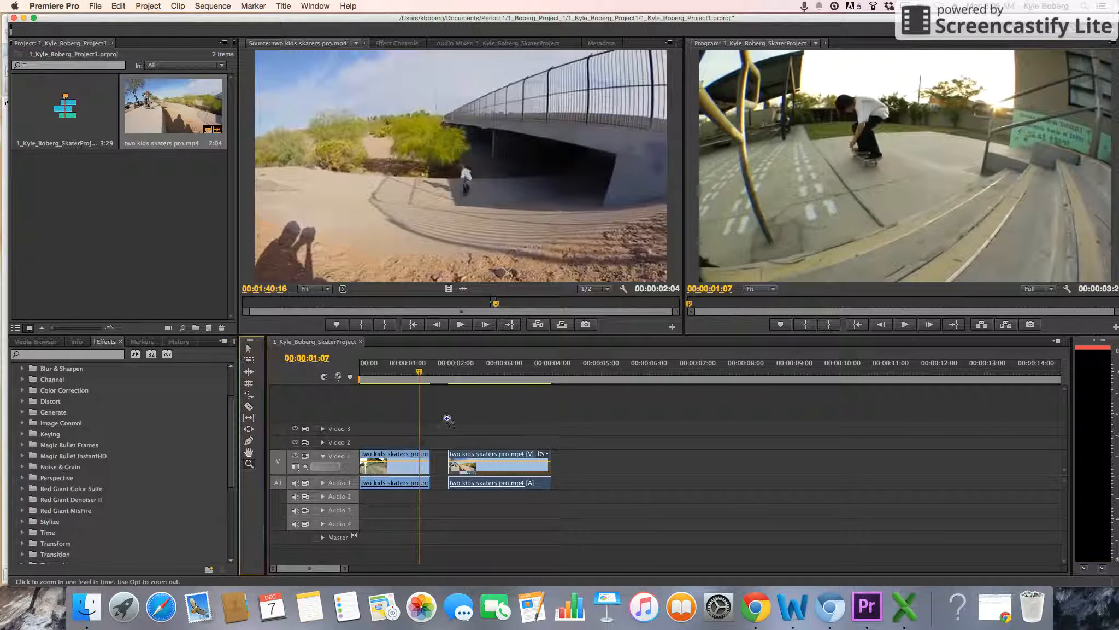
click(440, 441)
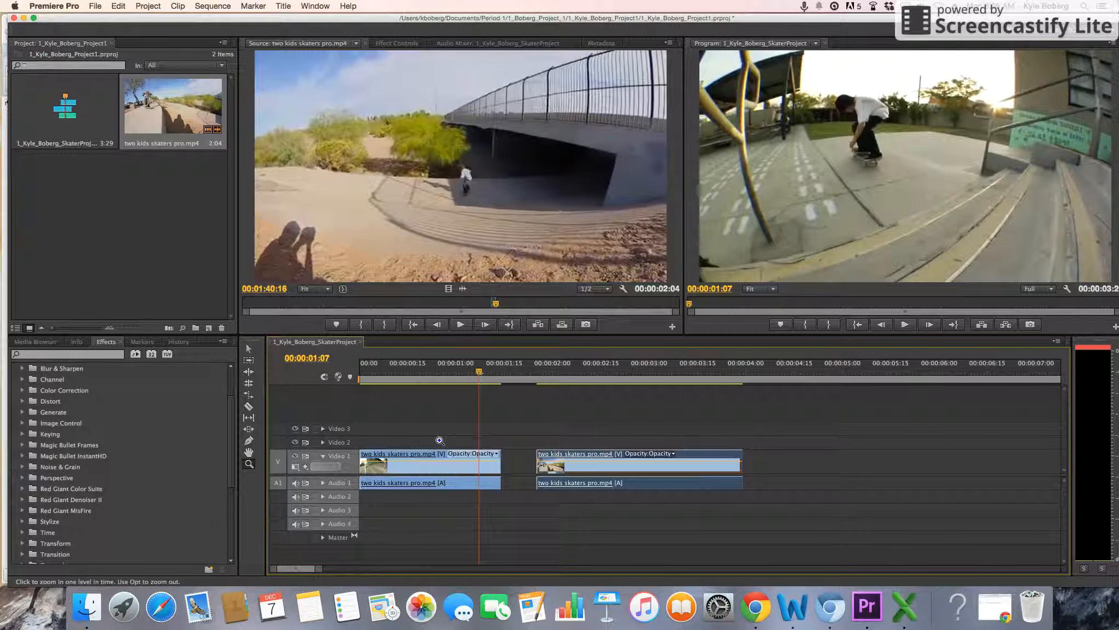
click(508, 426)
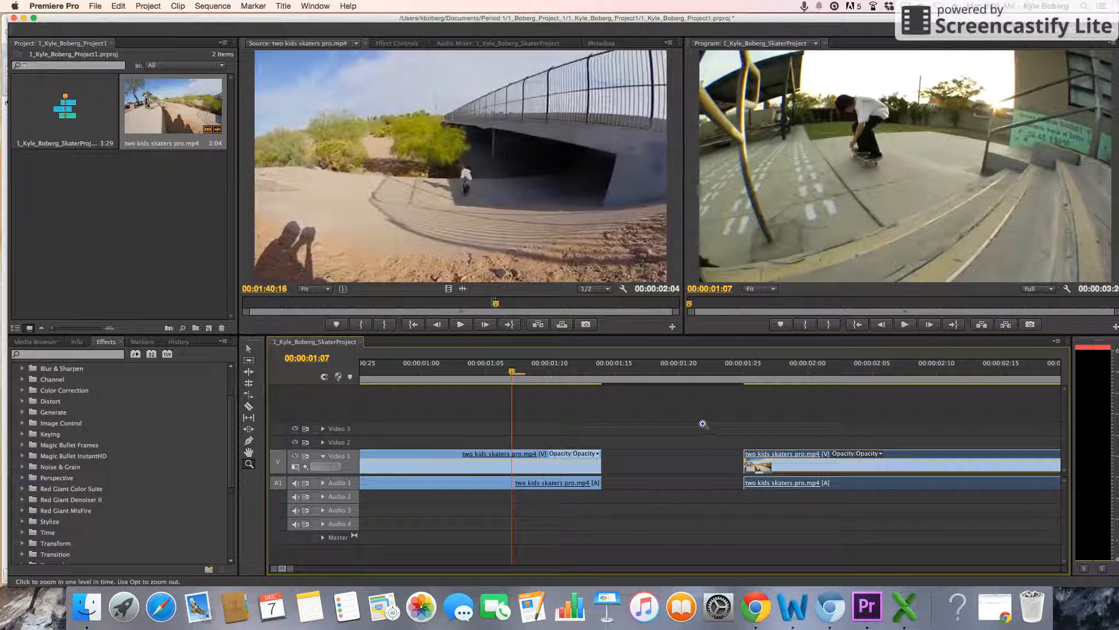
click(675, 412)
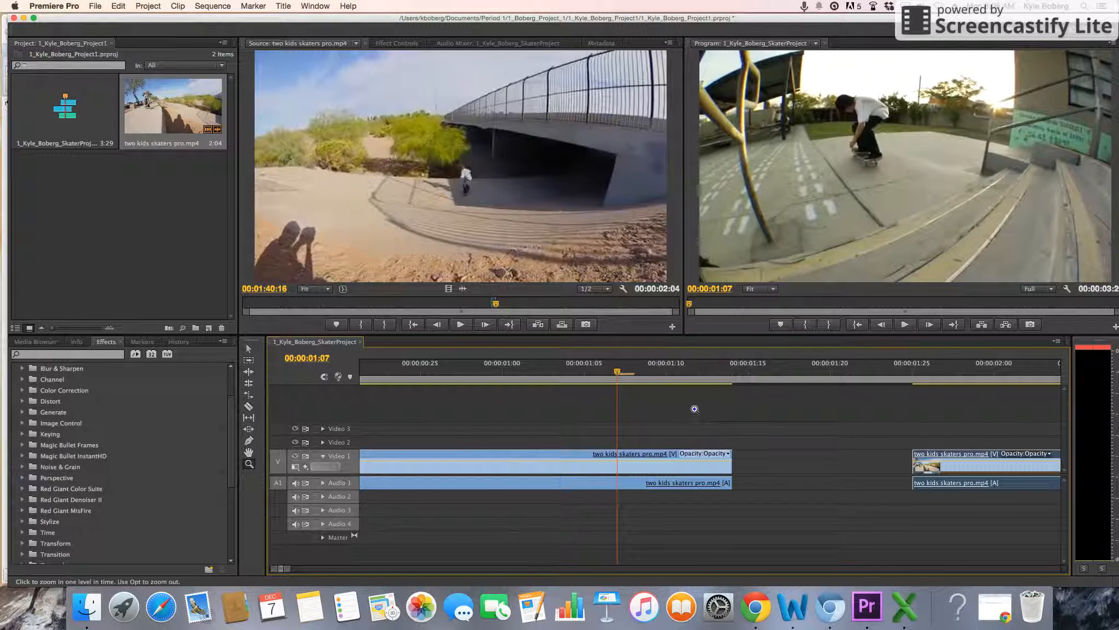
key(alt)
alt+click(695, 409)
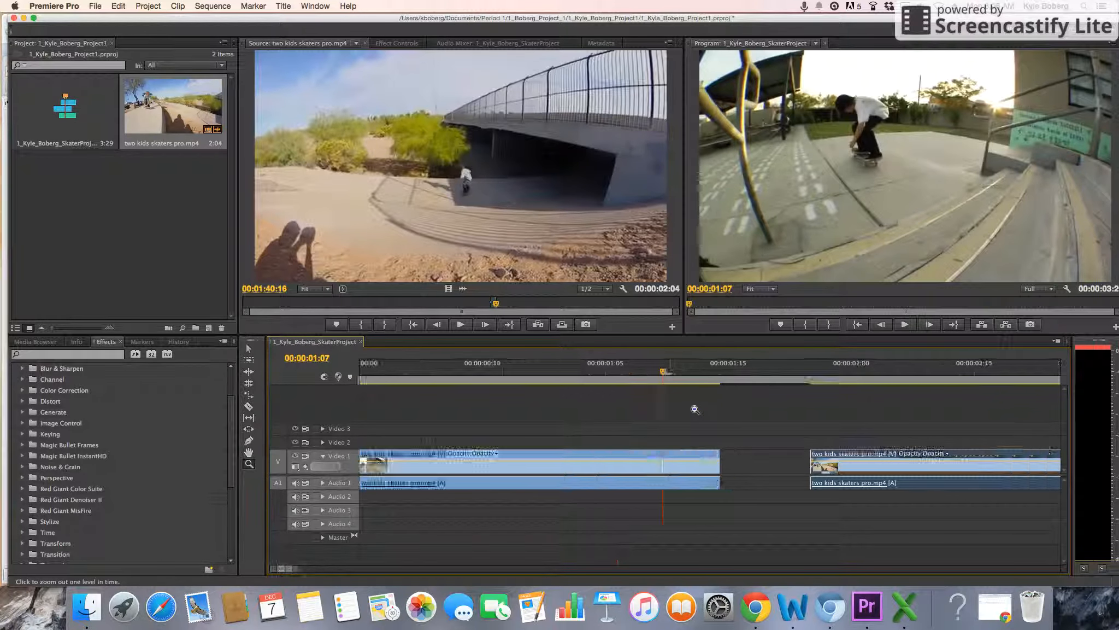
alt+click(695, 409)
alt+click(695, 409)
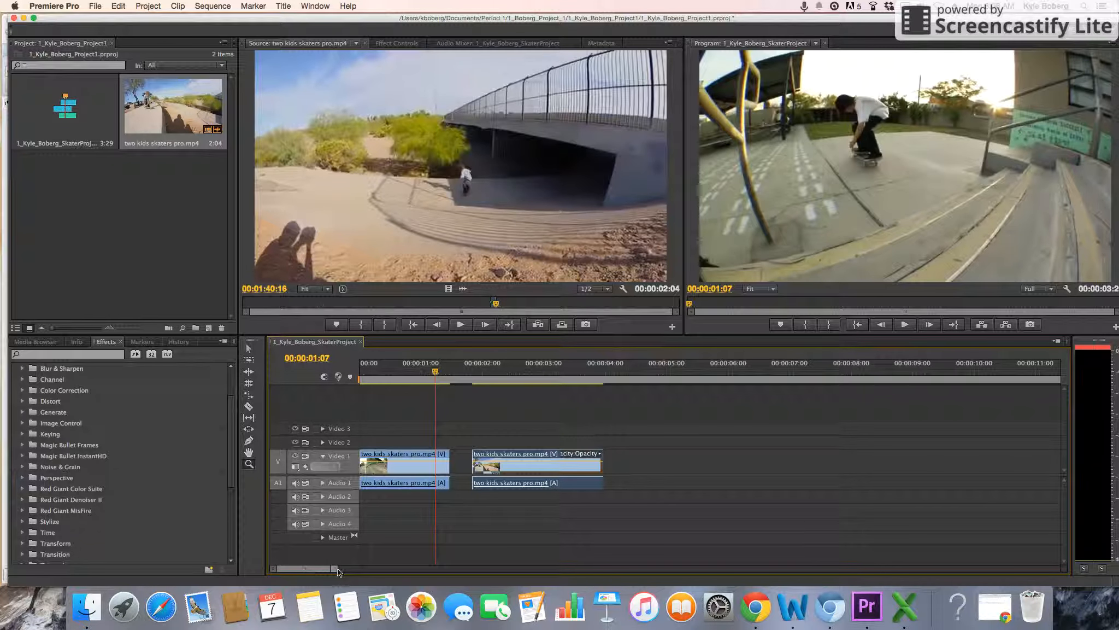
- Rescale the timeline until about a minute and a half is in view, and try panning it with the Hand tool
drag(336, 572, 425, 569)
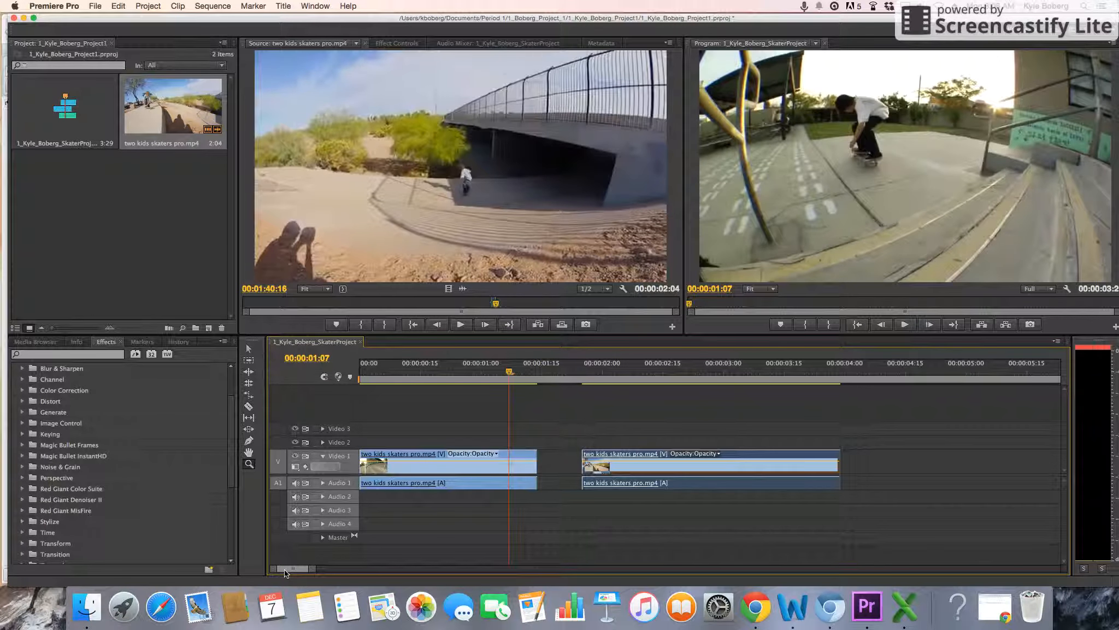
drag(284, 569, 351, 570)
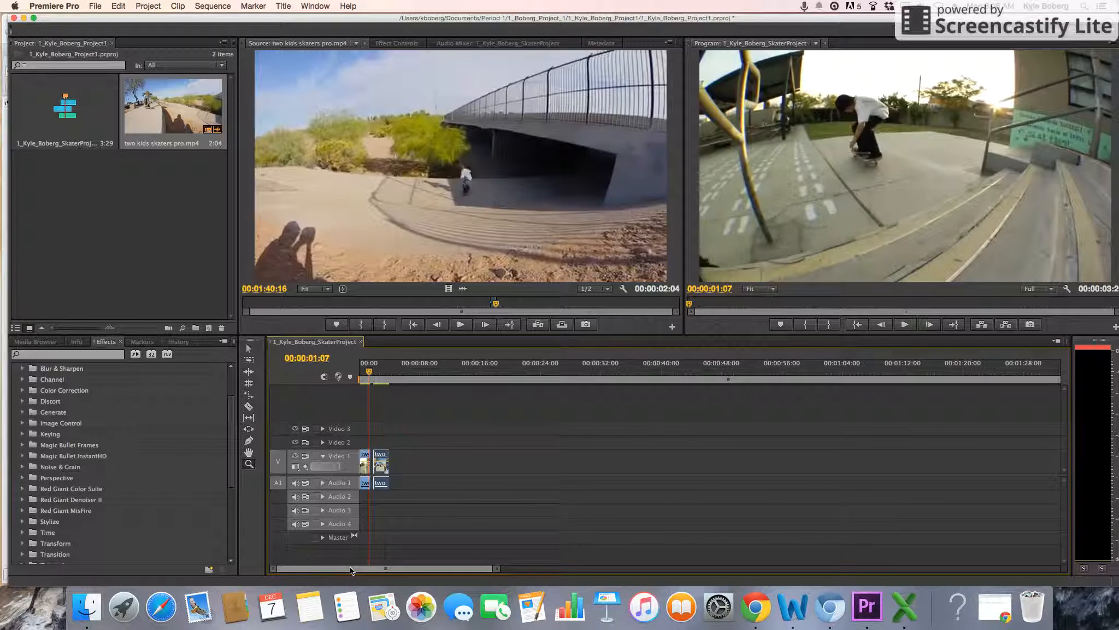
click(252, 453)
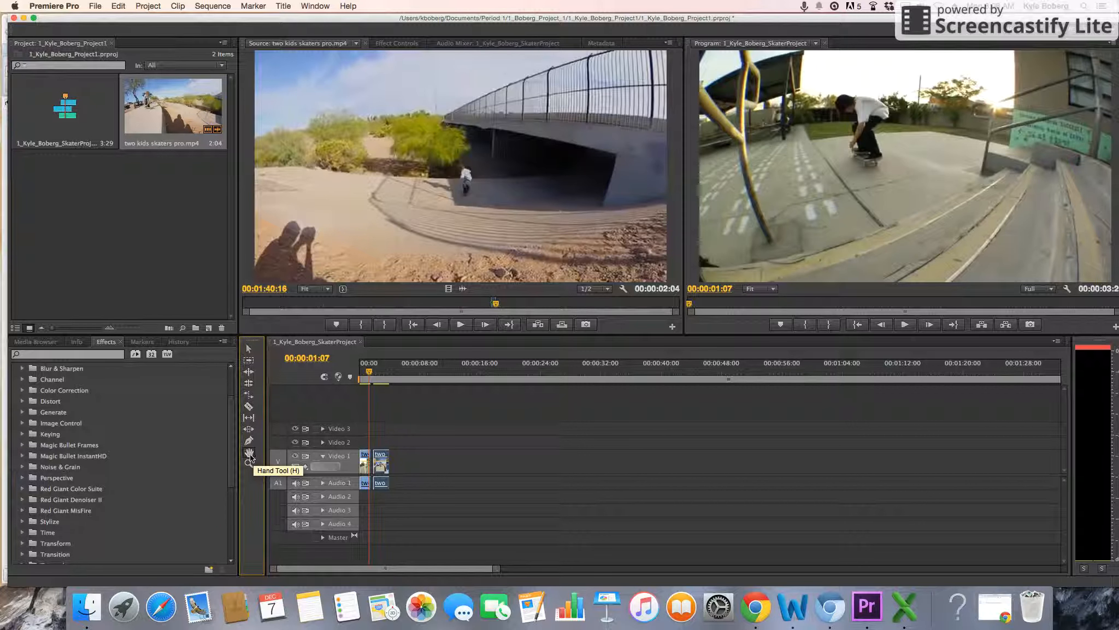
click(440, 463)
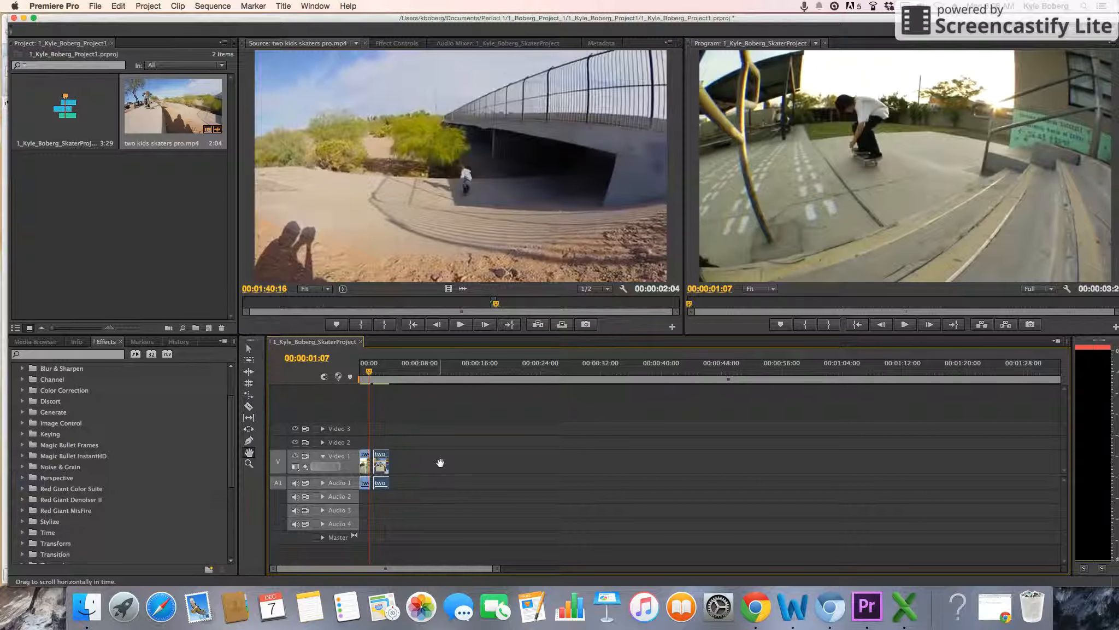
drag(486, 464, 529, 467)
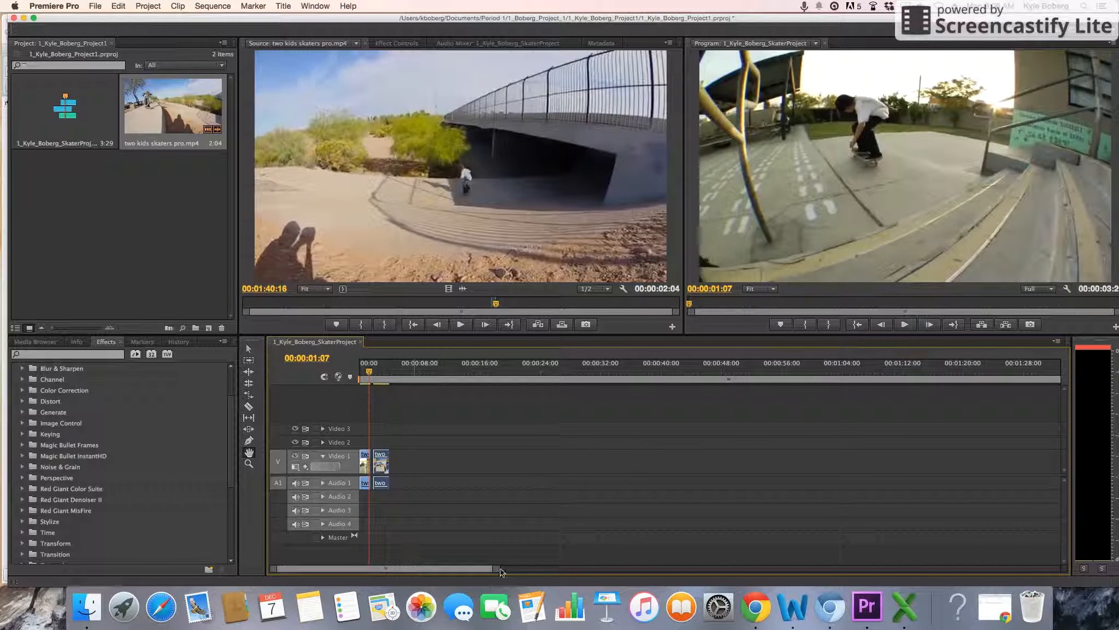
- Magnify the timeline around the two clips with the Zoom tool until about eleven seconds are in view
click(250, 464)
click(377, 438)
click(396, 433)
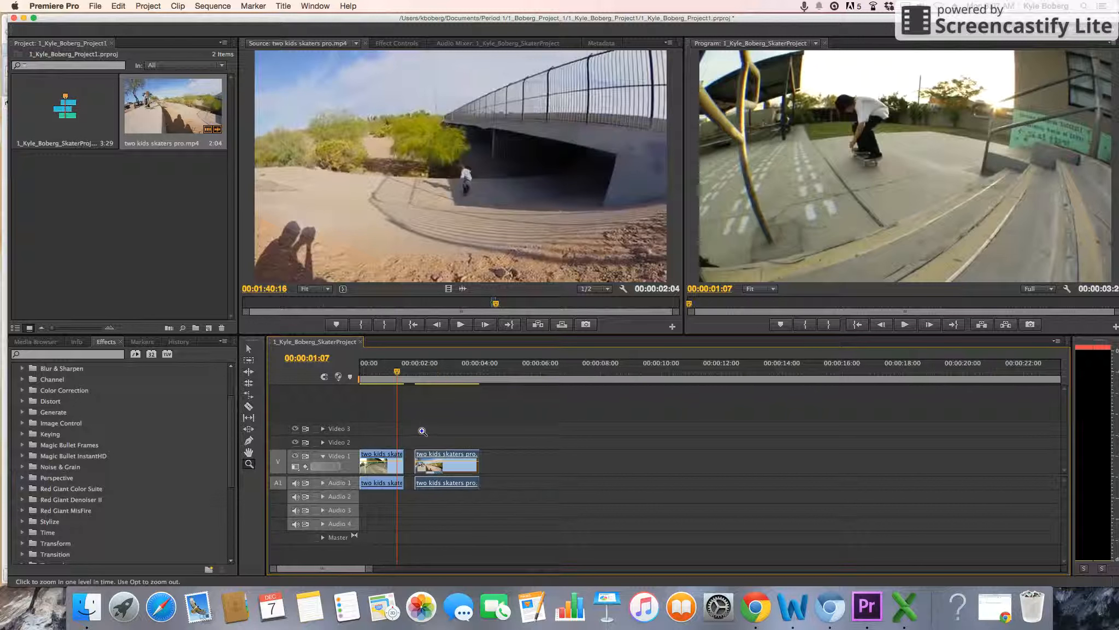
click(419, 431)
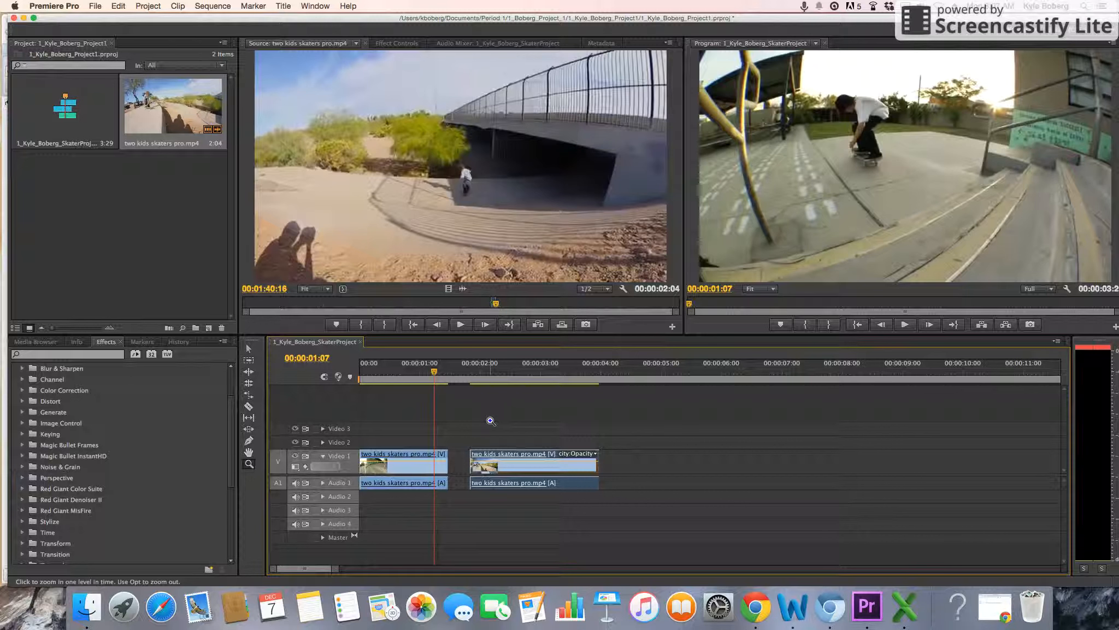
- Split the second clip near its middle, at about 2:24, with the Razor tool
key(v)
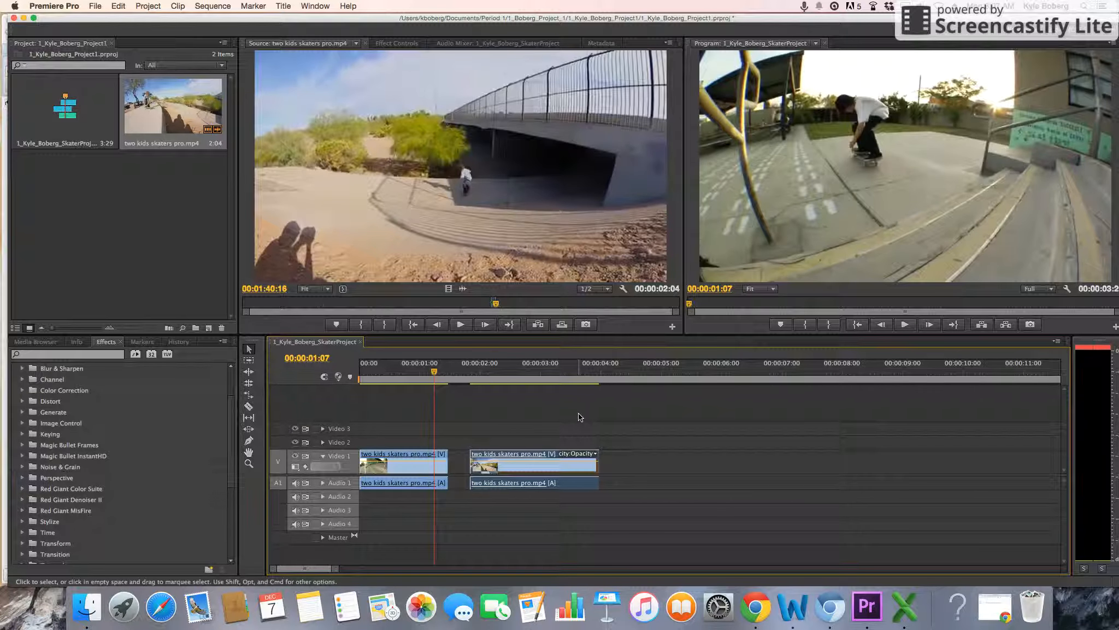
key(c)
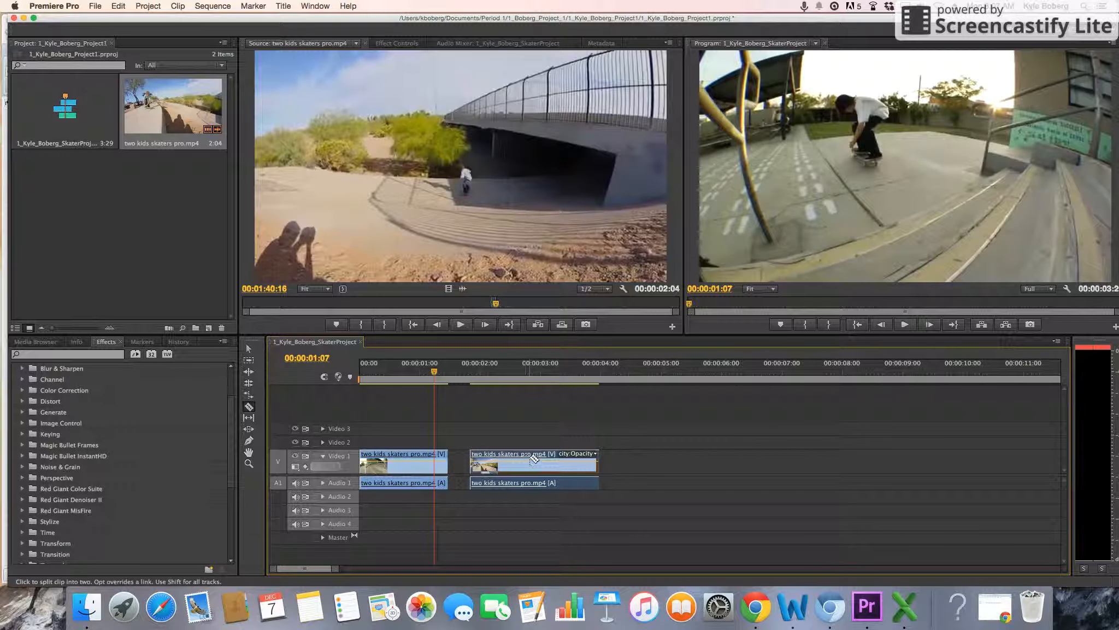
click(529, 459)
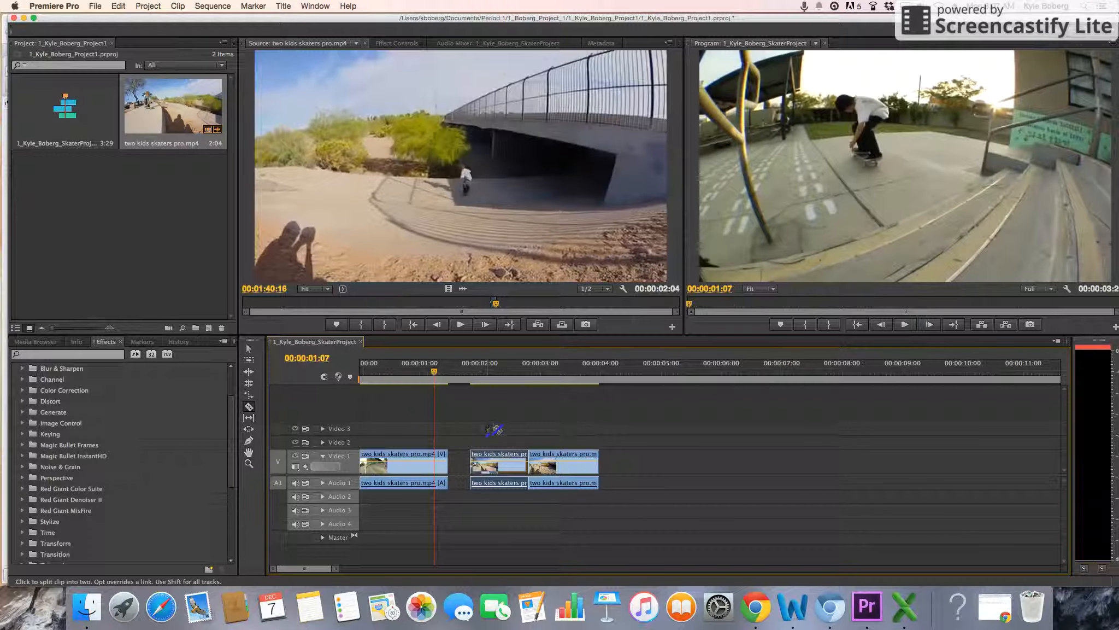
- Slide the two halves of the split clip apart, starting the first at about 2:17 and the second at about 4:25
key(v)
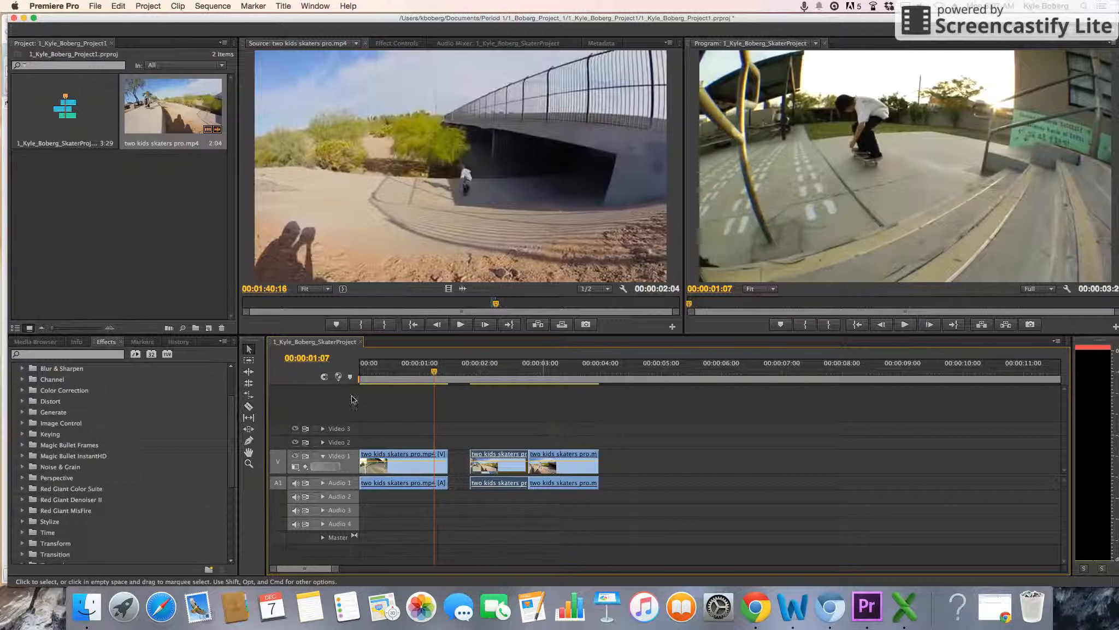
click(554, 456)
drag(561, 457, 683, 459)
drag(512, 456, 556, 460)
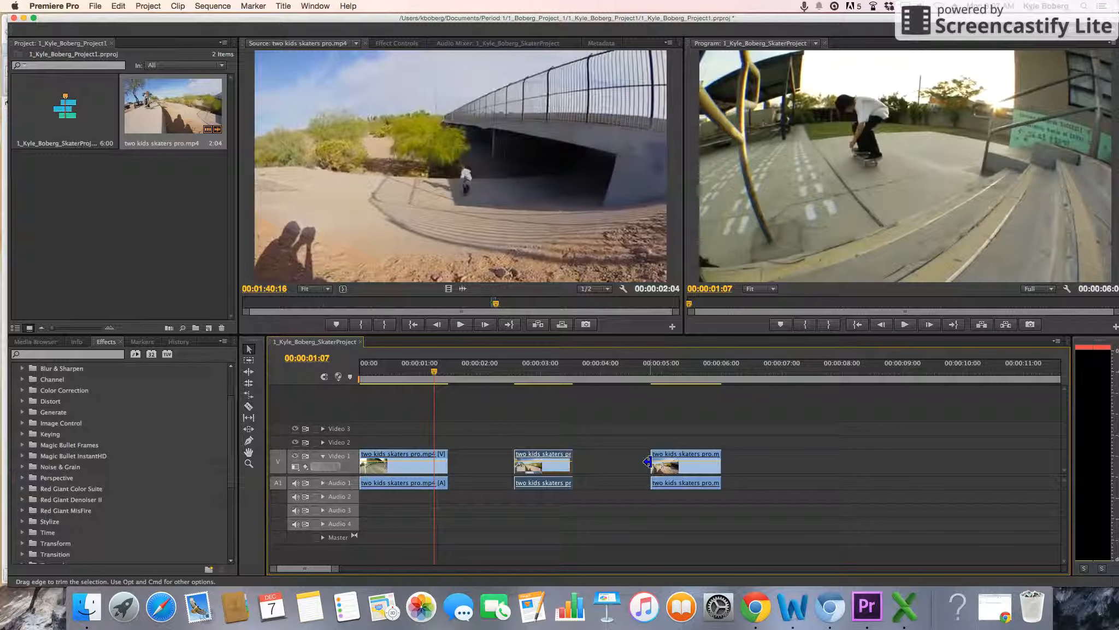
- Lengthen the last clip at both ends and move it to start at about 5:16
drag(647, 462, 595, 464)
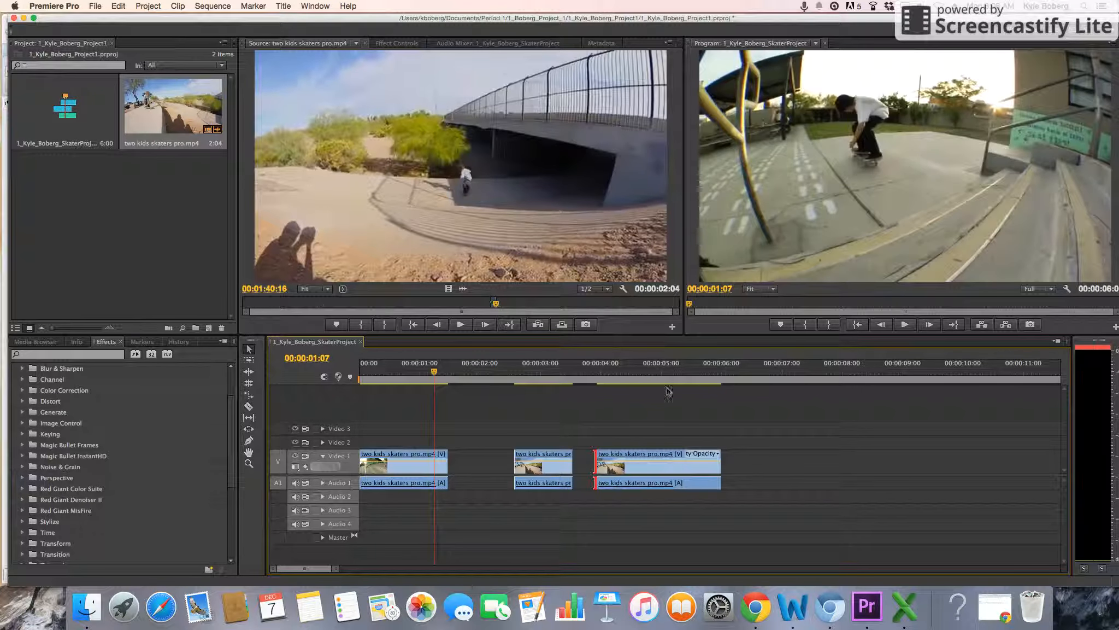
click(596, 370)
drag(595, 368, 601, 367)
click(720, 464)
drag(597, 462, 695, 454)
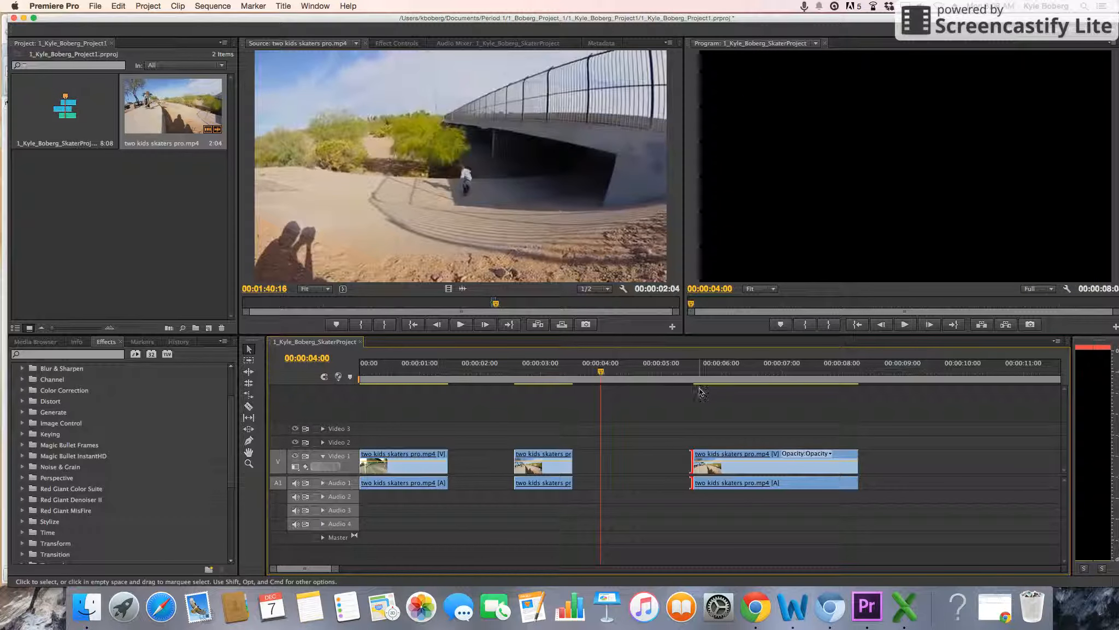
- Play the opening of the last clip from 5:14, try trimming its start to about 6:22, and undo that trim
click(690, 372)
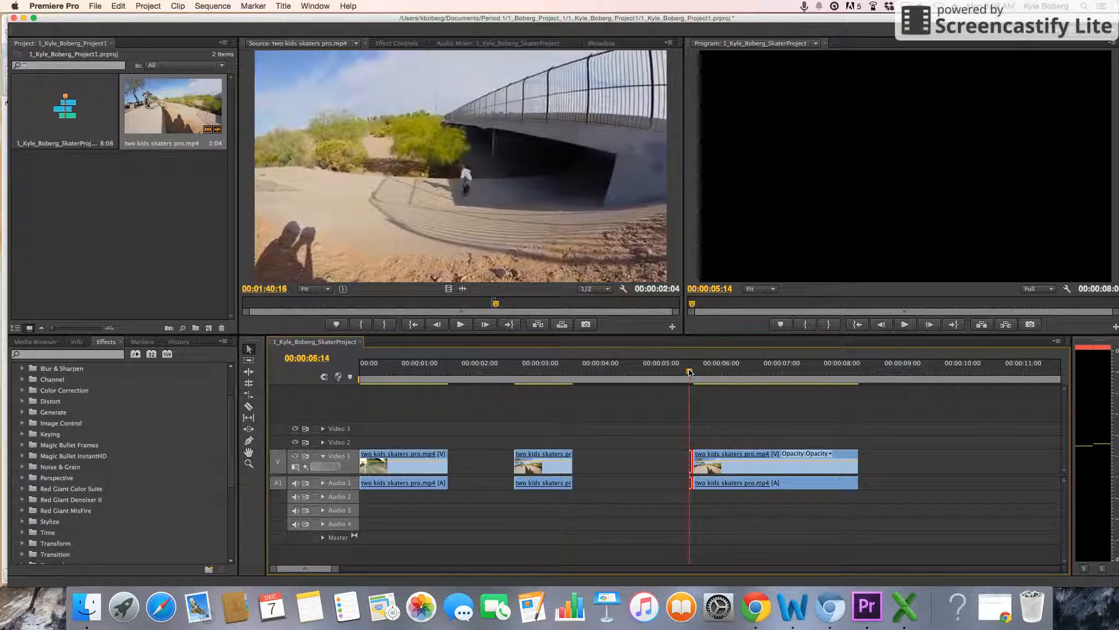
key(space)
key(space)
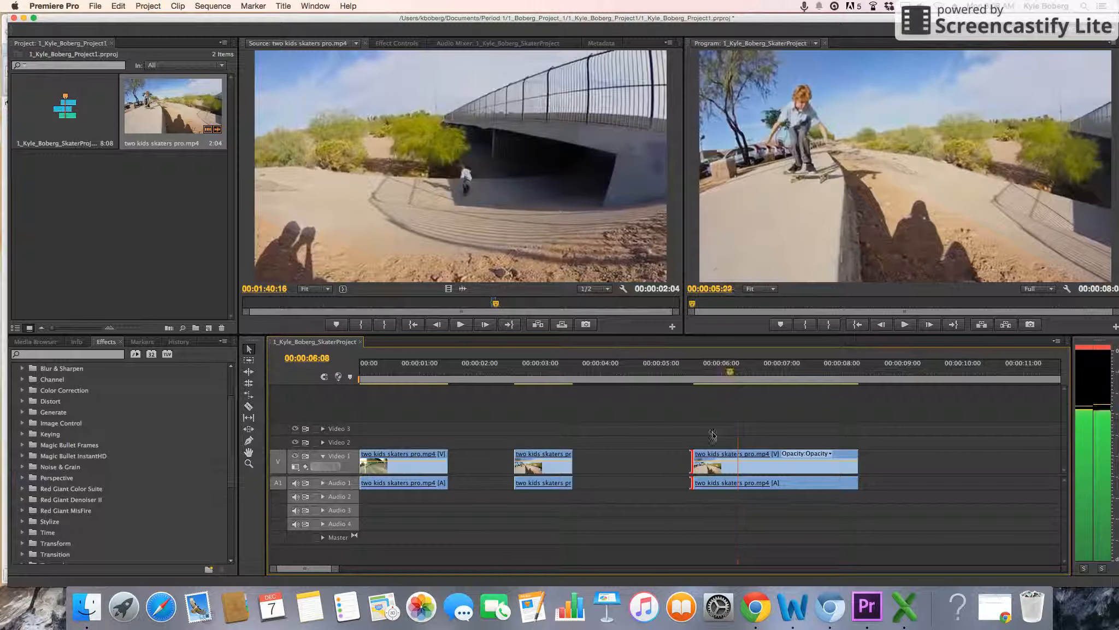
click(694, 372)
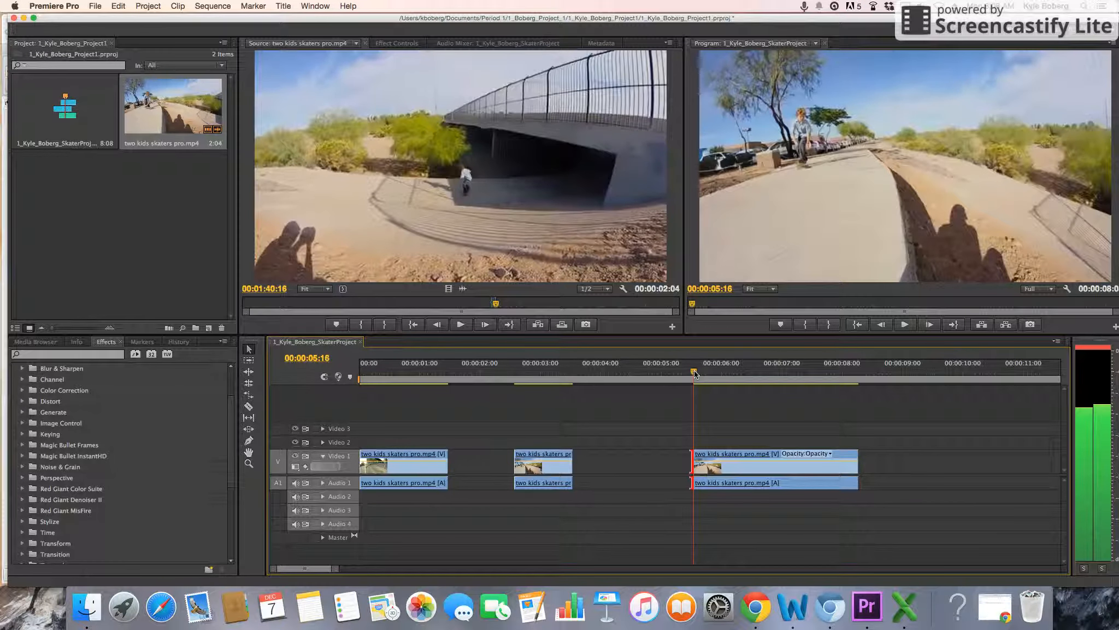
drag(692, 456, 767, 454)
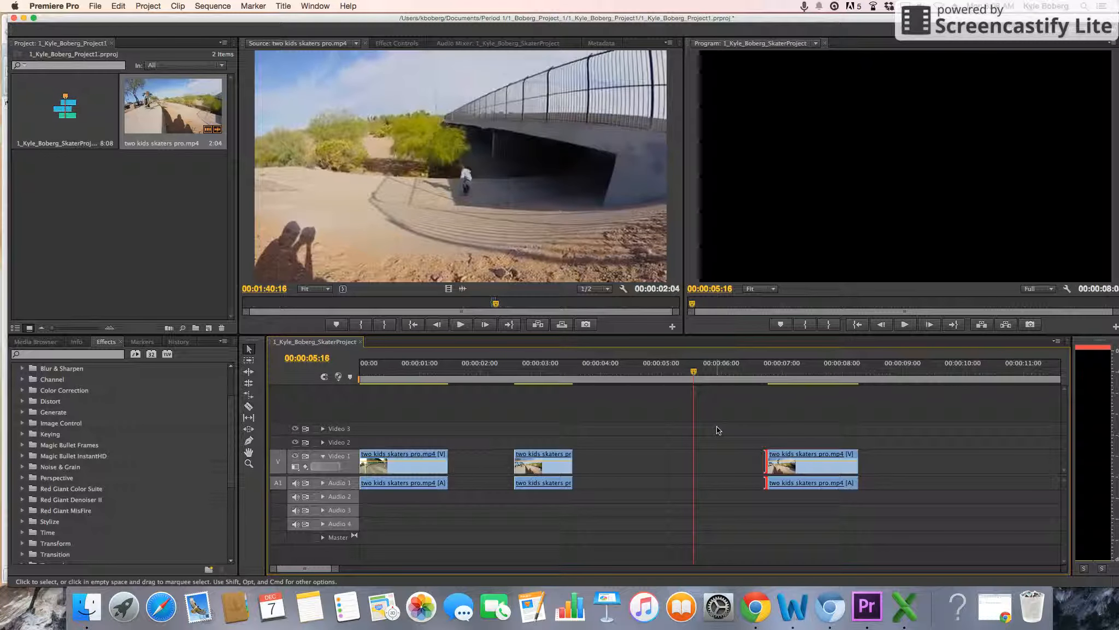
key(super+z)
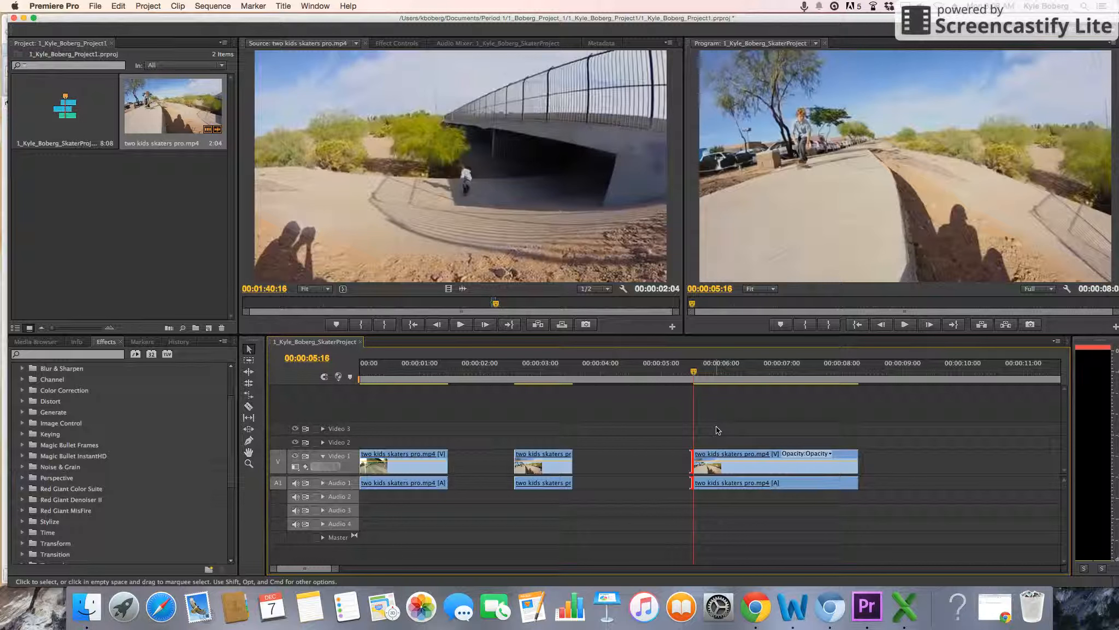
- Extend the last clip's start edit to the playhead at 6:02, 6:18 and finally back at 5:16
click(726, 372)
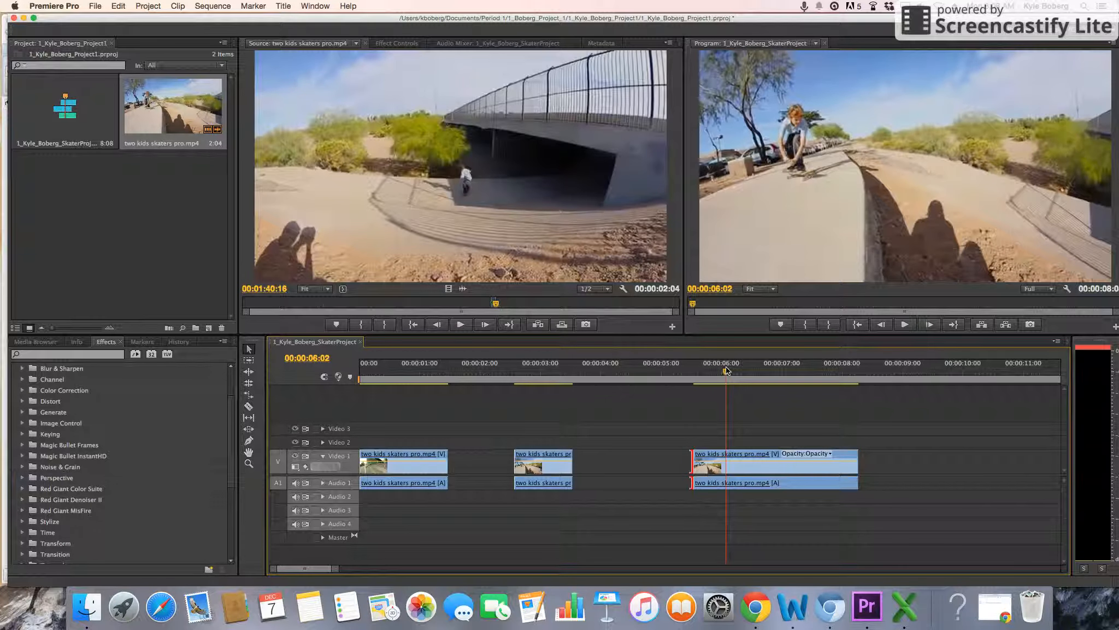
key(e)
click(758, 372)
key(e)
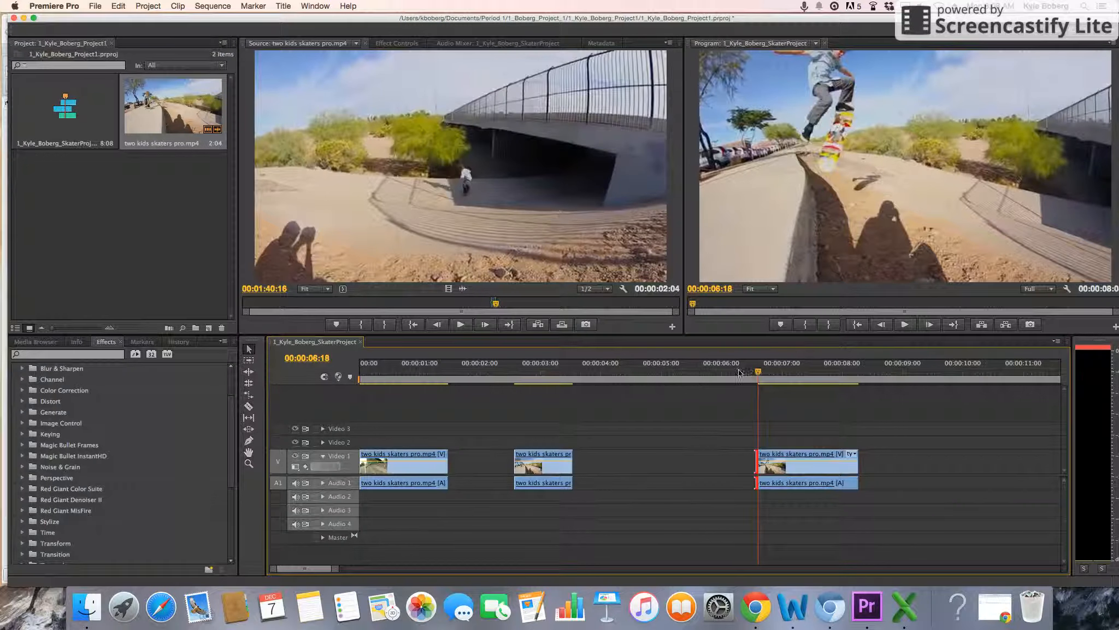
click(693, 372)
key(e)
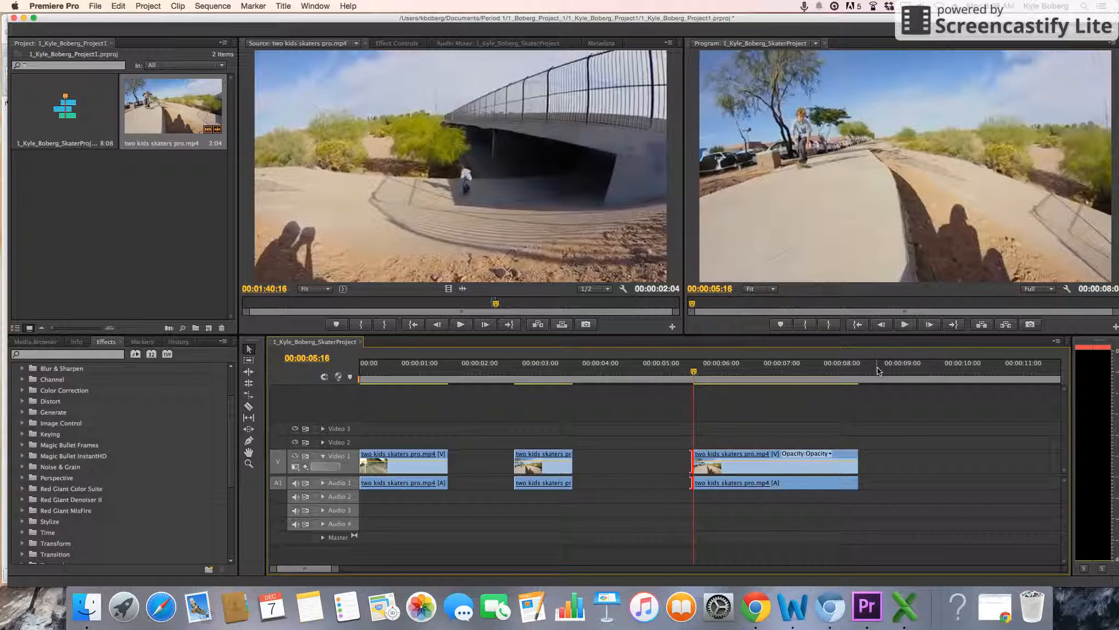
- Shorten the last clip's end by hand, extend it to the playhead at 8:07, and scrub back to 7:26
click(856, 372)
drag(858, 455, 820, 455)
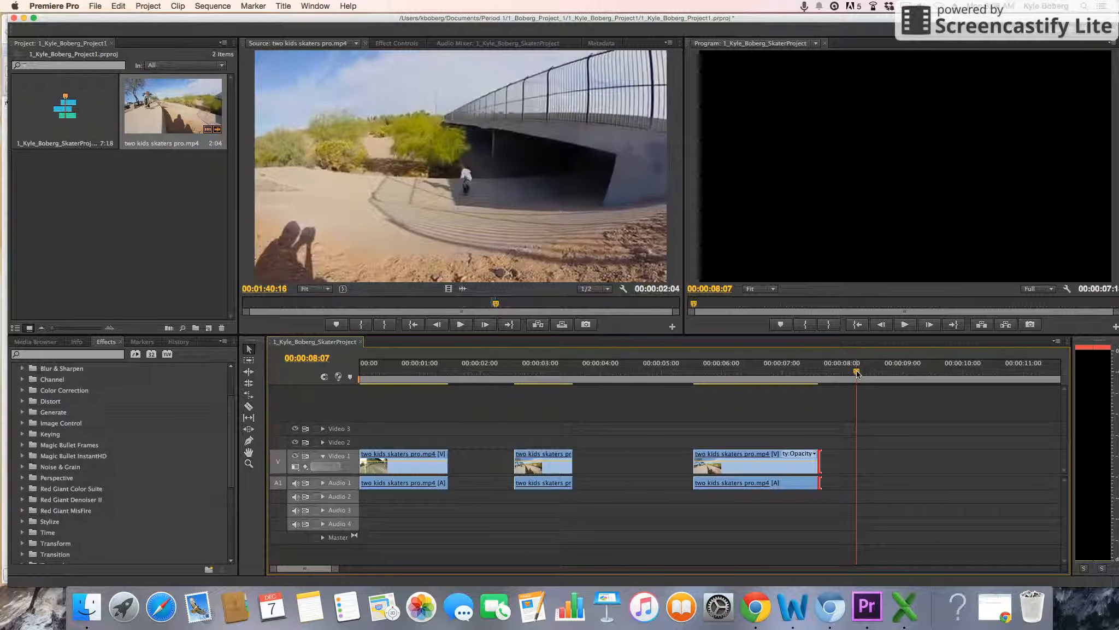
key(e)
drag(857, 374, 834, 378)
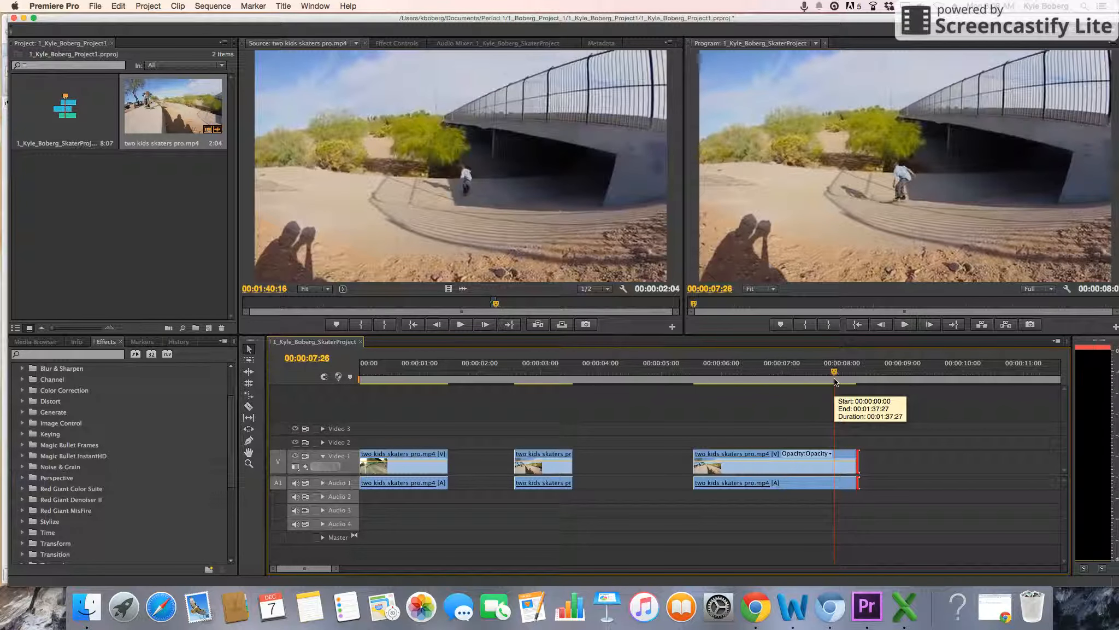
- Set the last clip to 50% speed with Reverse Speed enabled, and play it back from its beginning
click(752, 455)
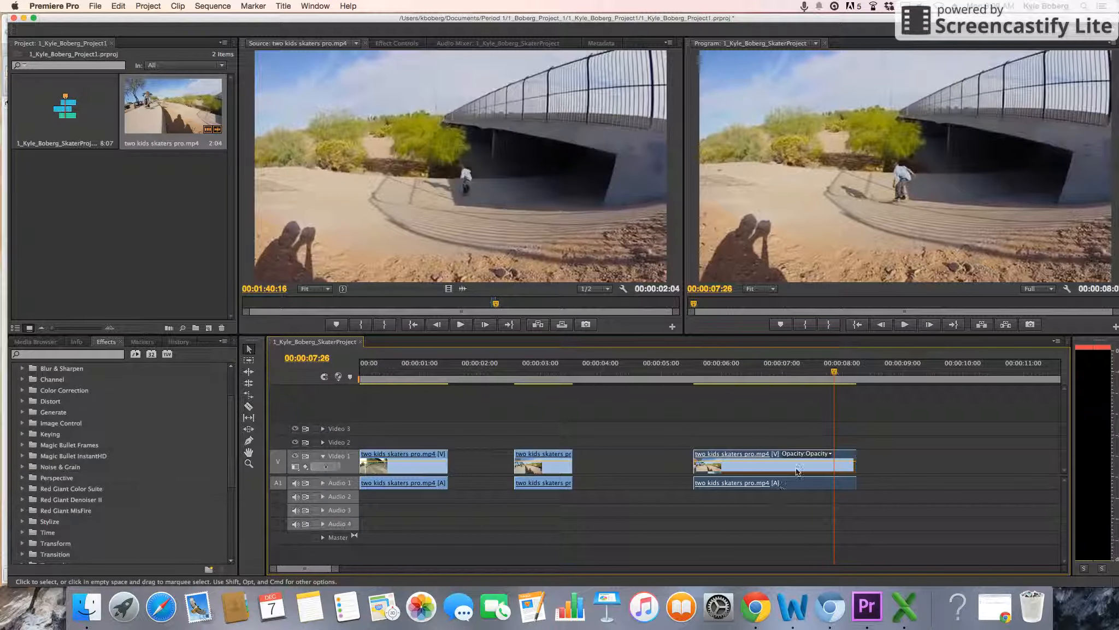
right_click(746, 458)
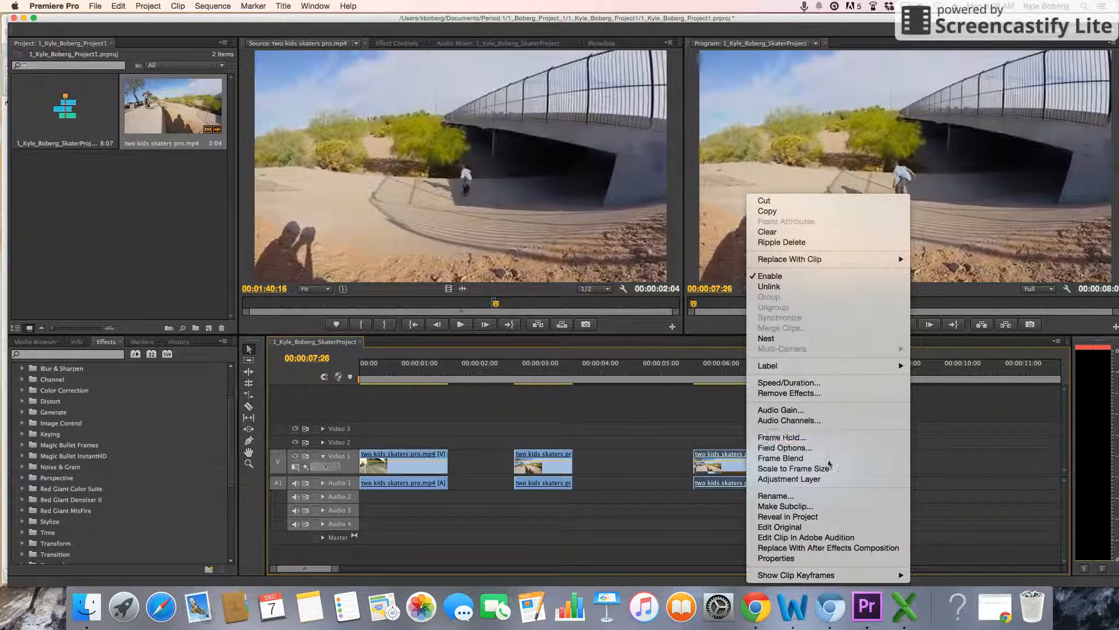
click(774, 385)
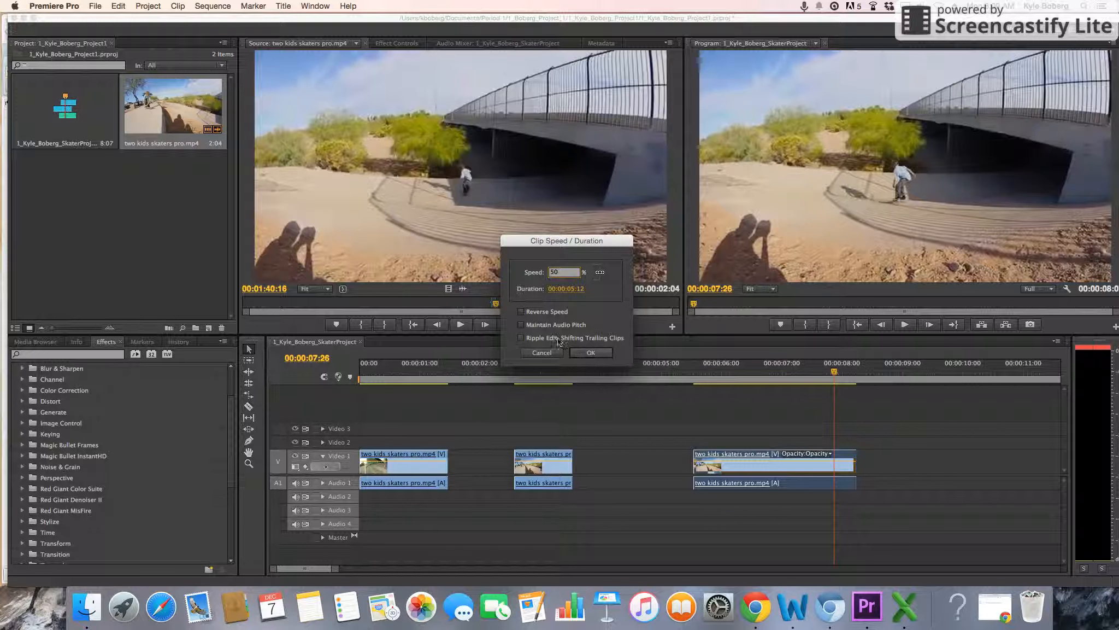
click(521, 312)
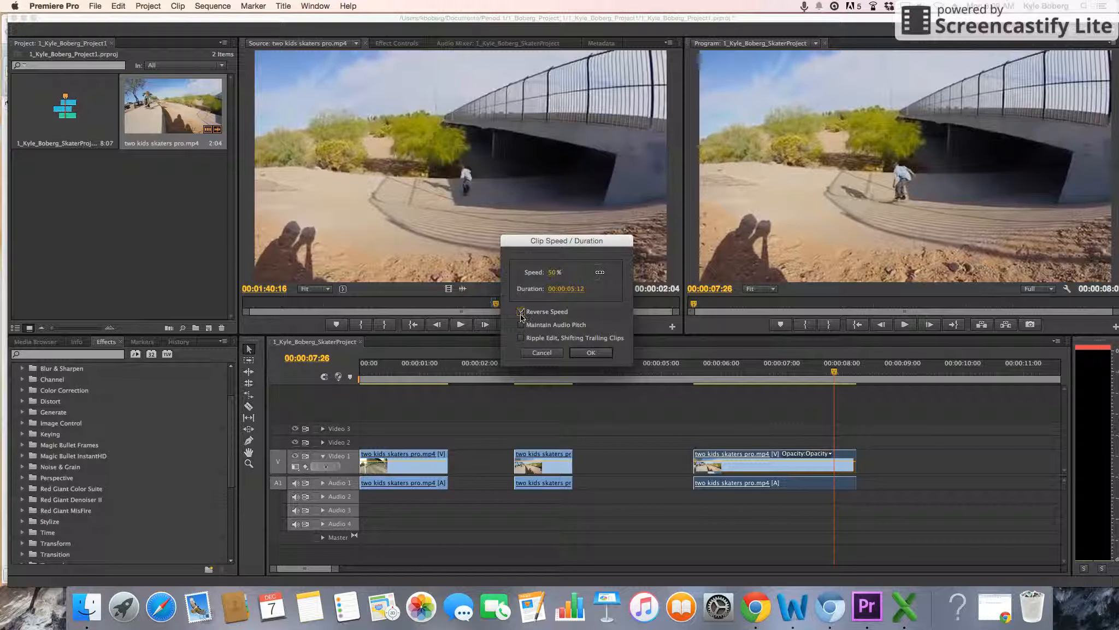
click(591, 352)
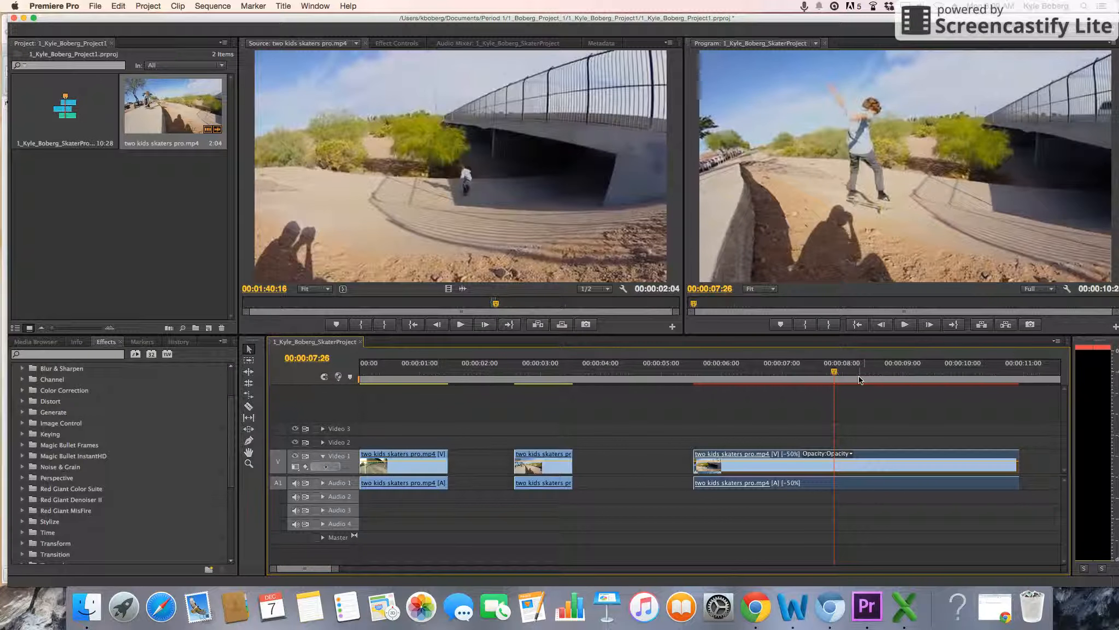
drag(831, 370, 696, 373)
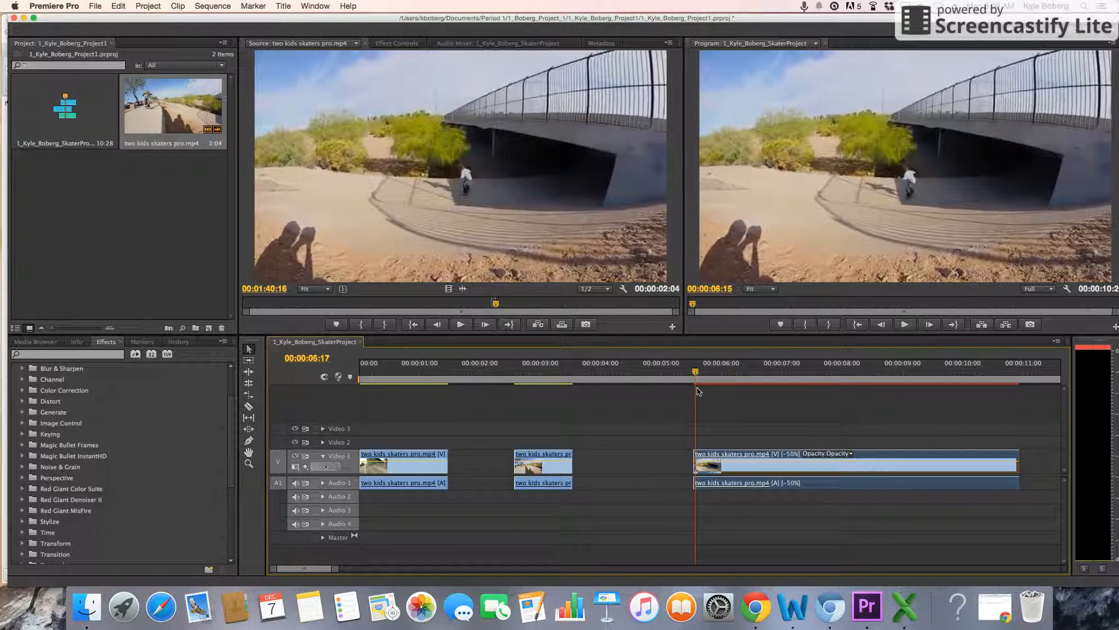
key(space)
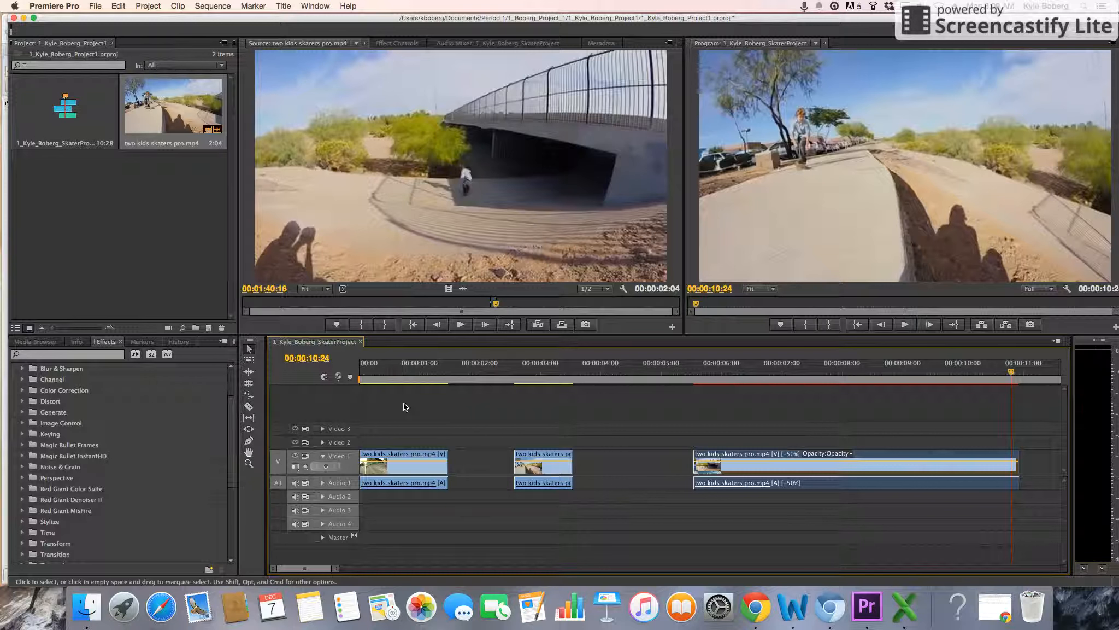
- Select all three clips on the timeline together, and switch to Chrome
drag(404, 406, 765, 512)
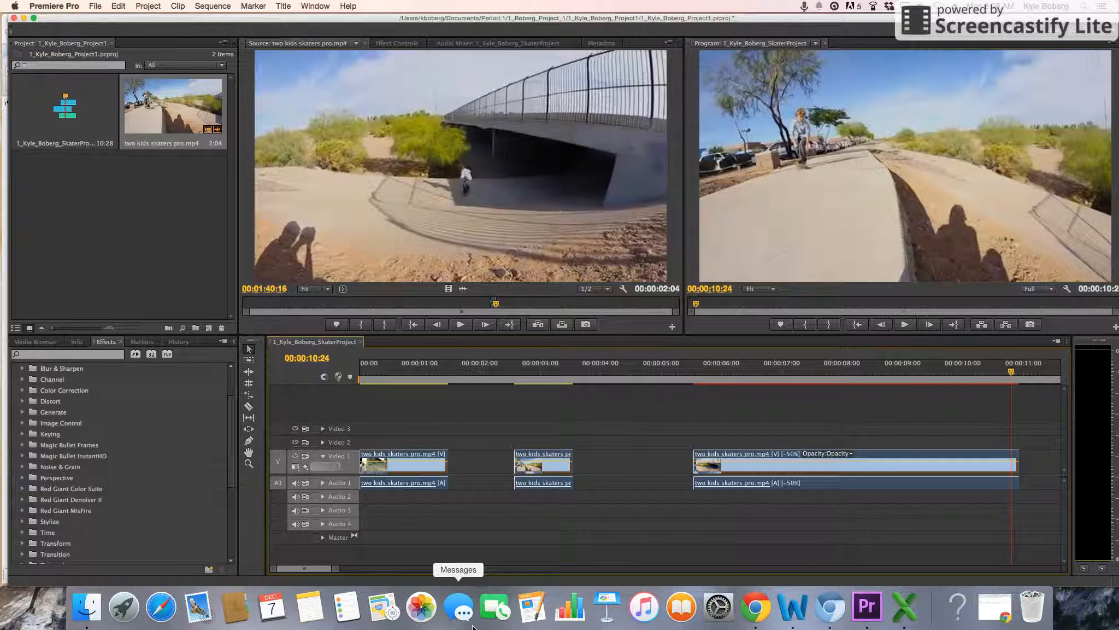
click(755, 604)
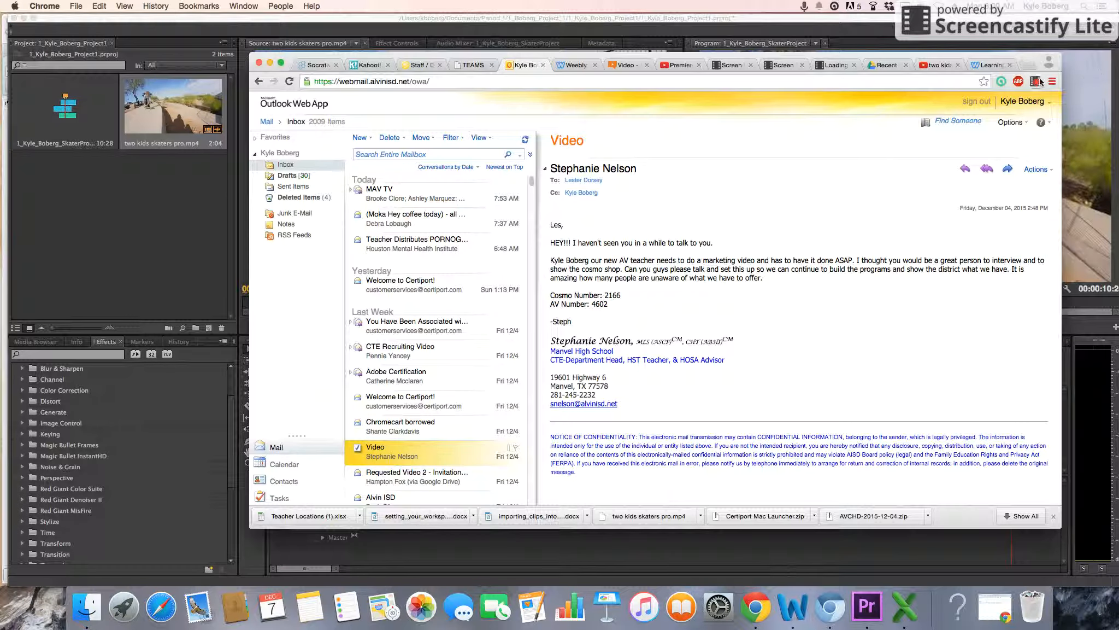